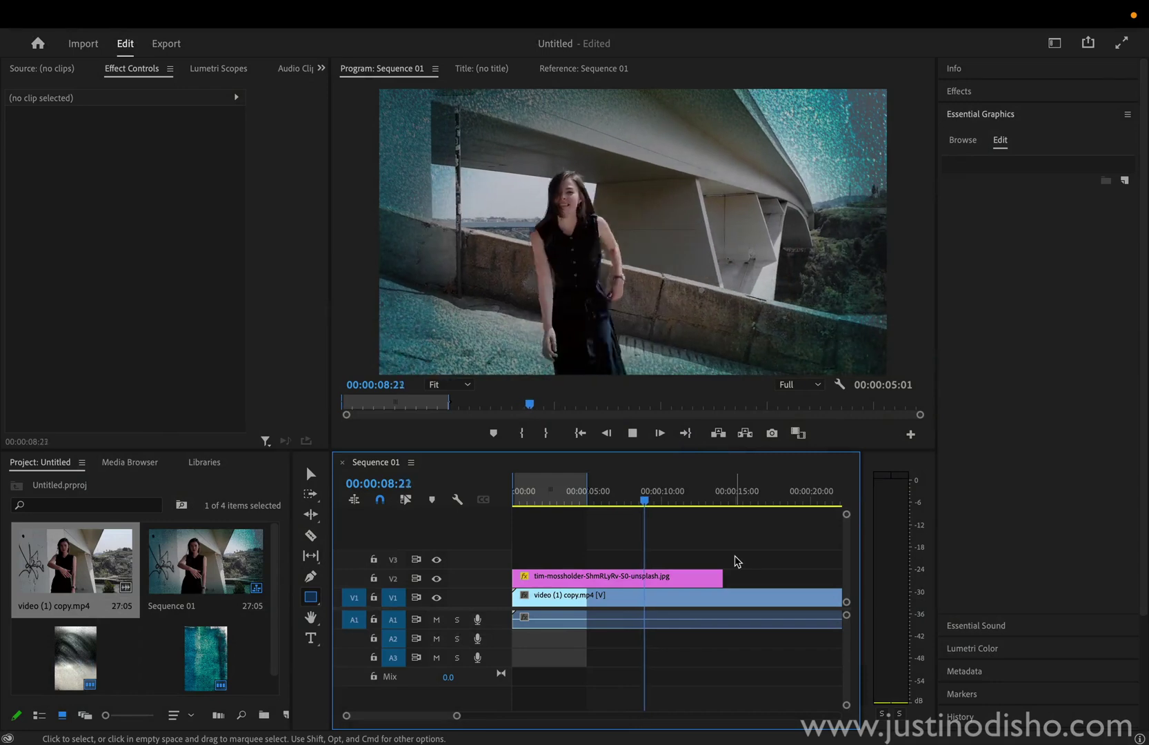
Stop playback, preview the teal and grey texture images, and select the V2 texture clip
key("space")
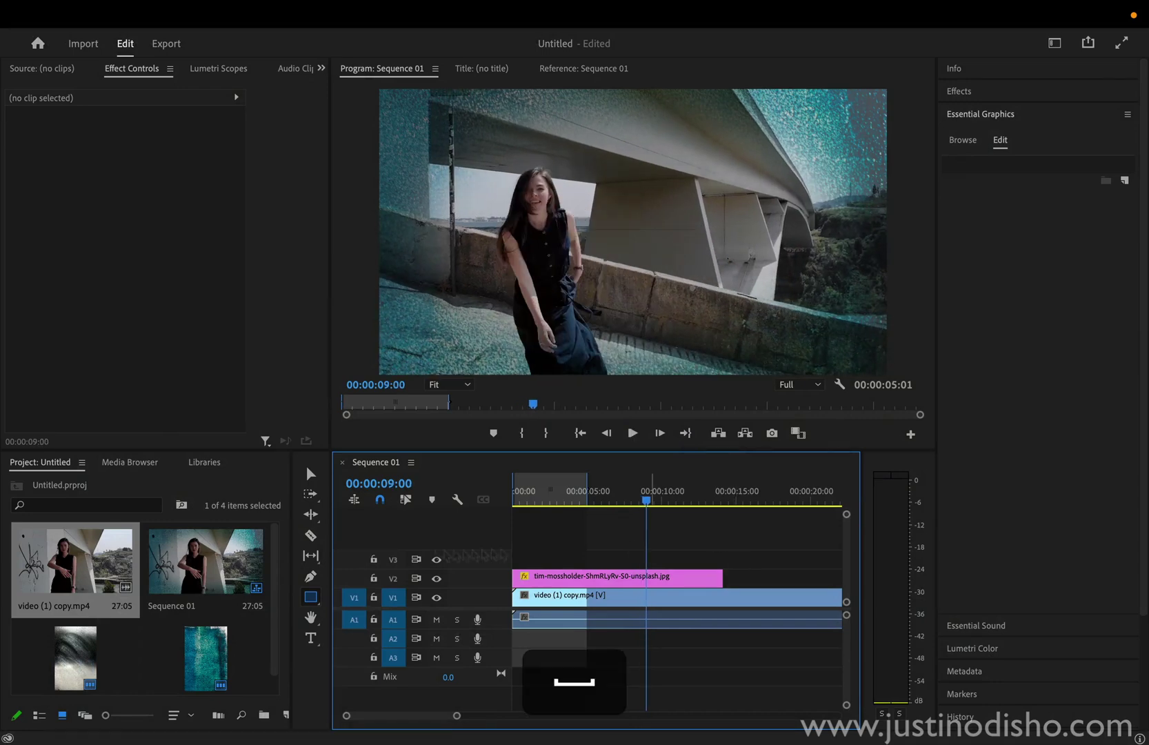
double_click(213, 659)
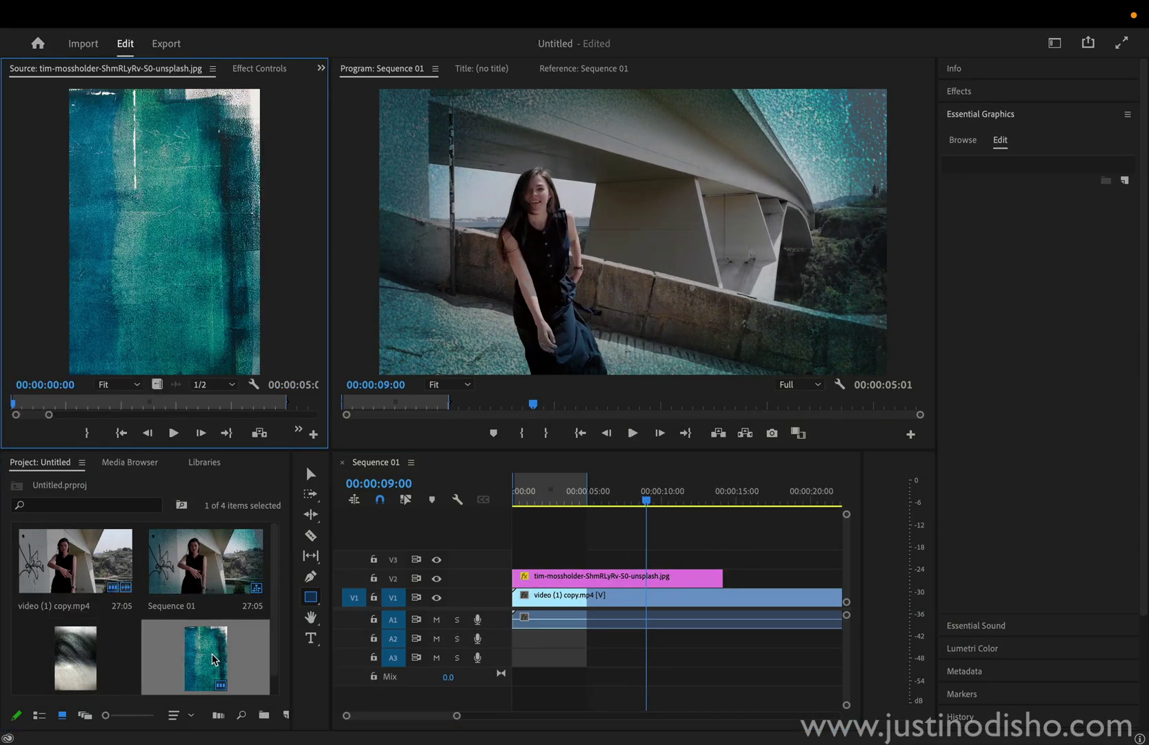
double_click(94, 659)
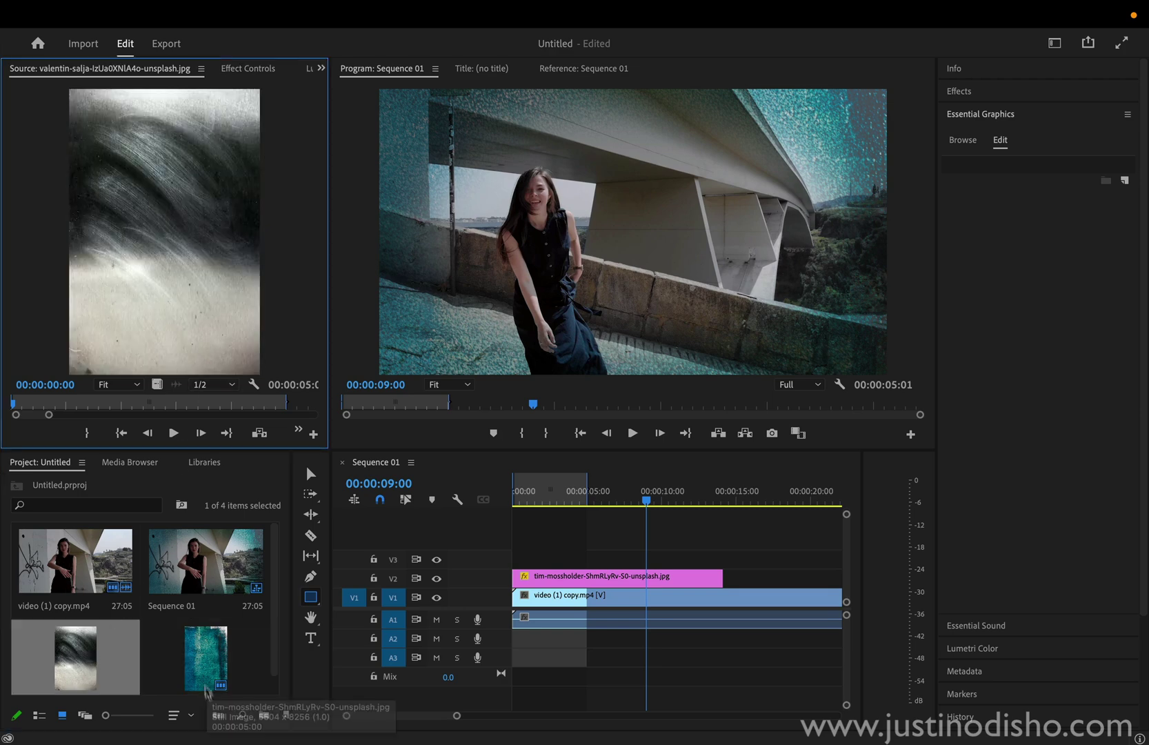
double_click(204, 644)
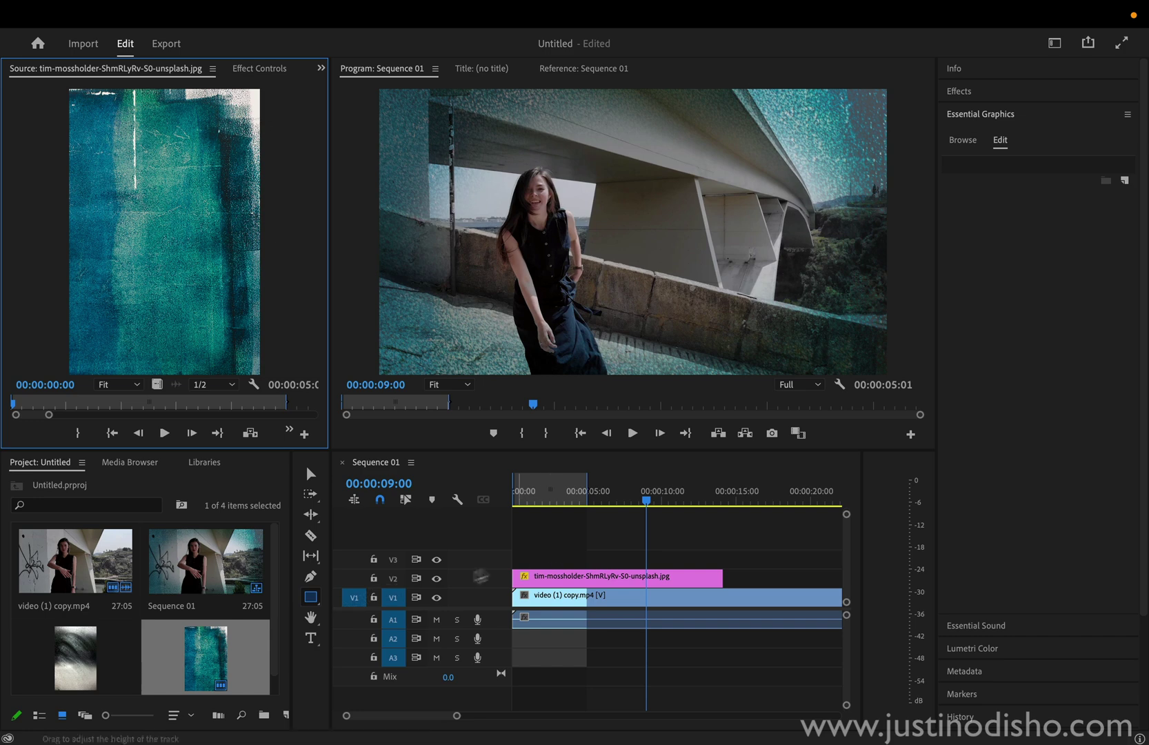
left_click(581, 582)
Replace the old V2 clip with the teal texture at the sequence start and select it
key("BackSpace")
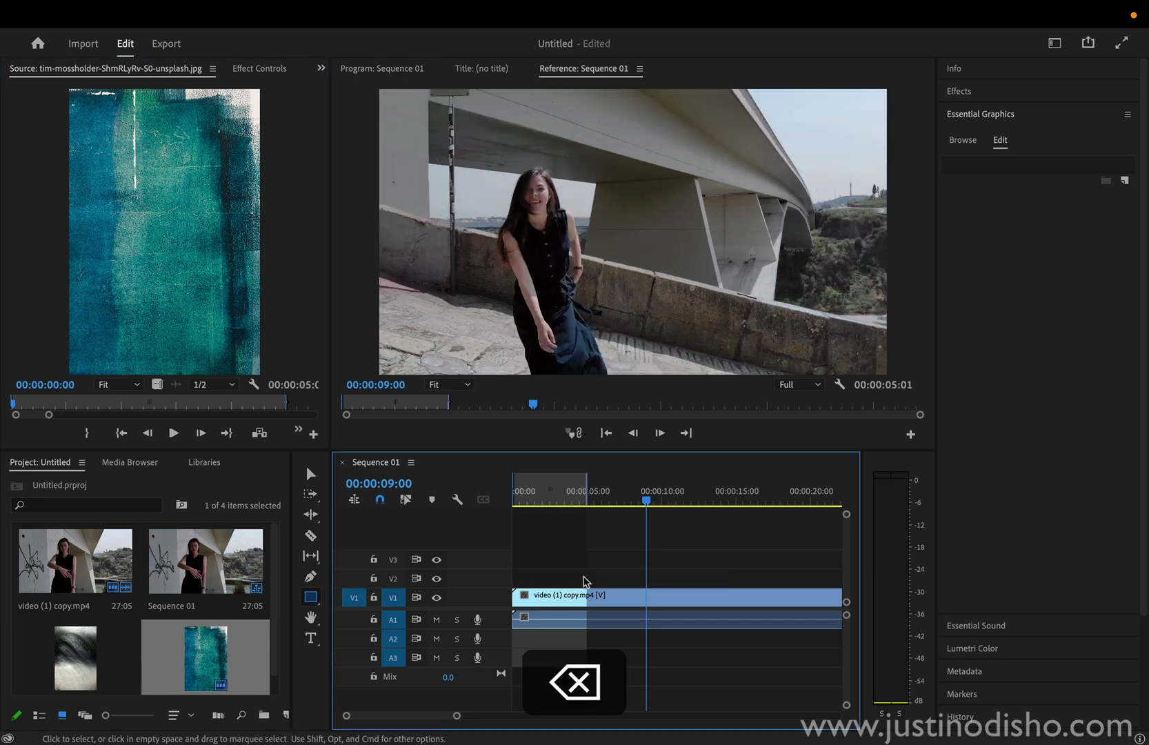
left_click_drag(222, 662, 487, 582)
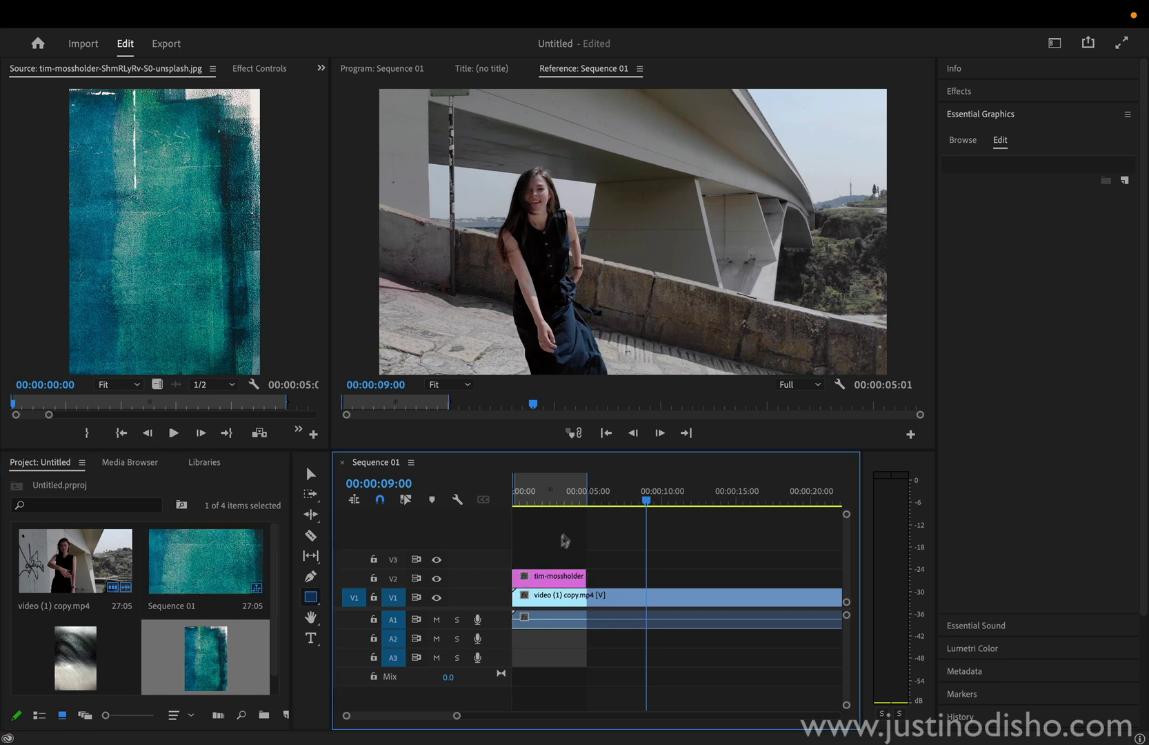
left_click(544, 486)
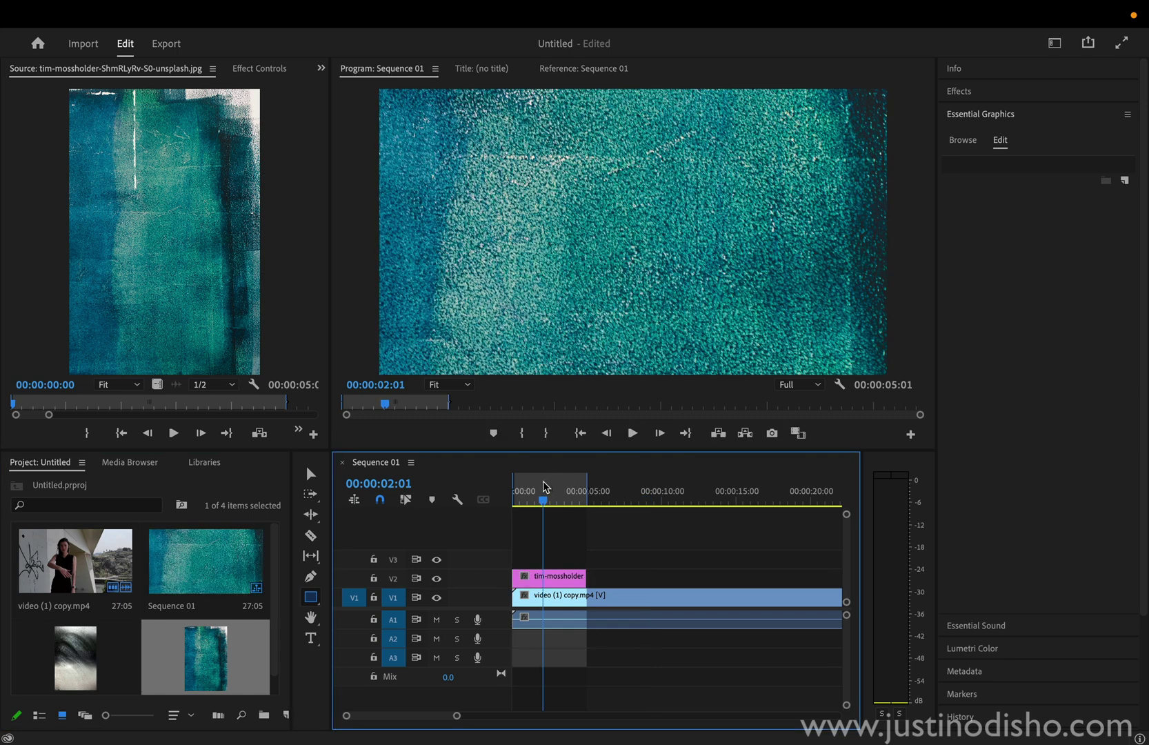
left_click(563, 581)
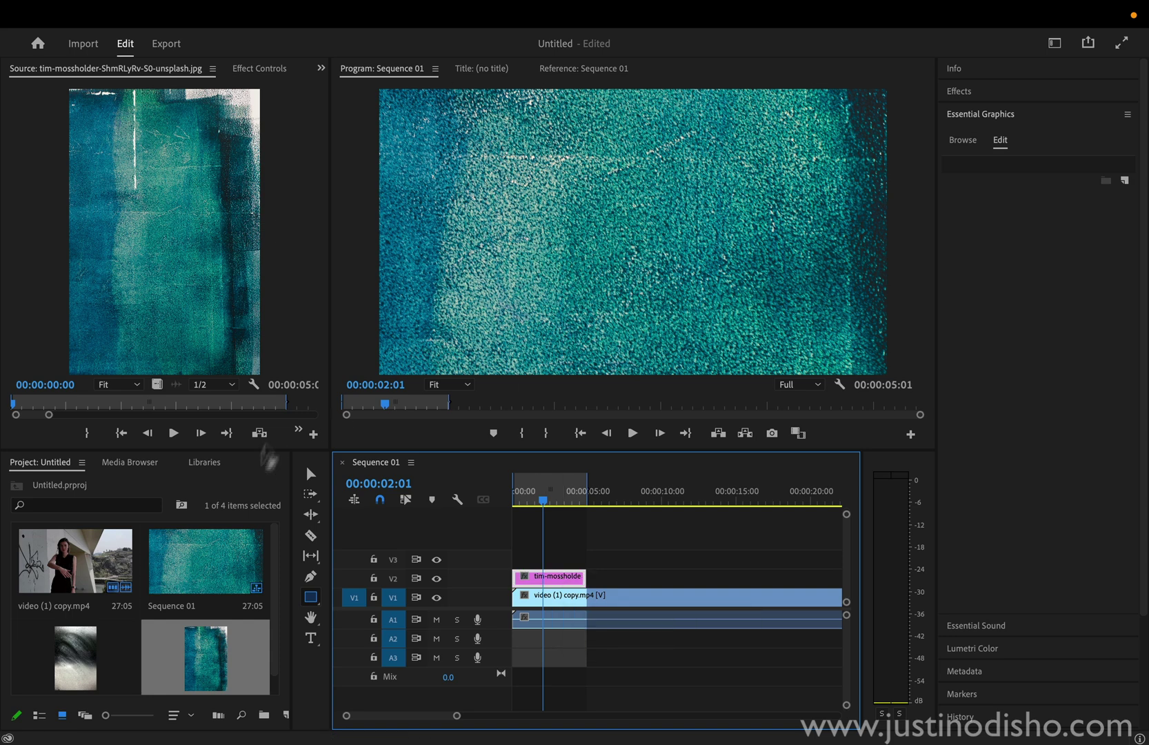
left_click(272, 70)
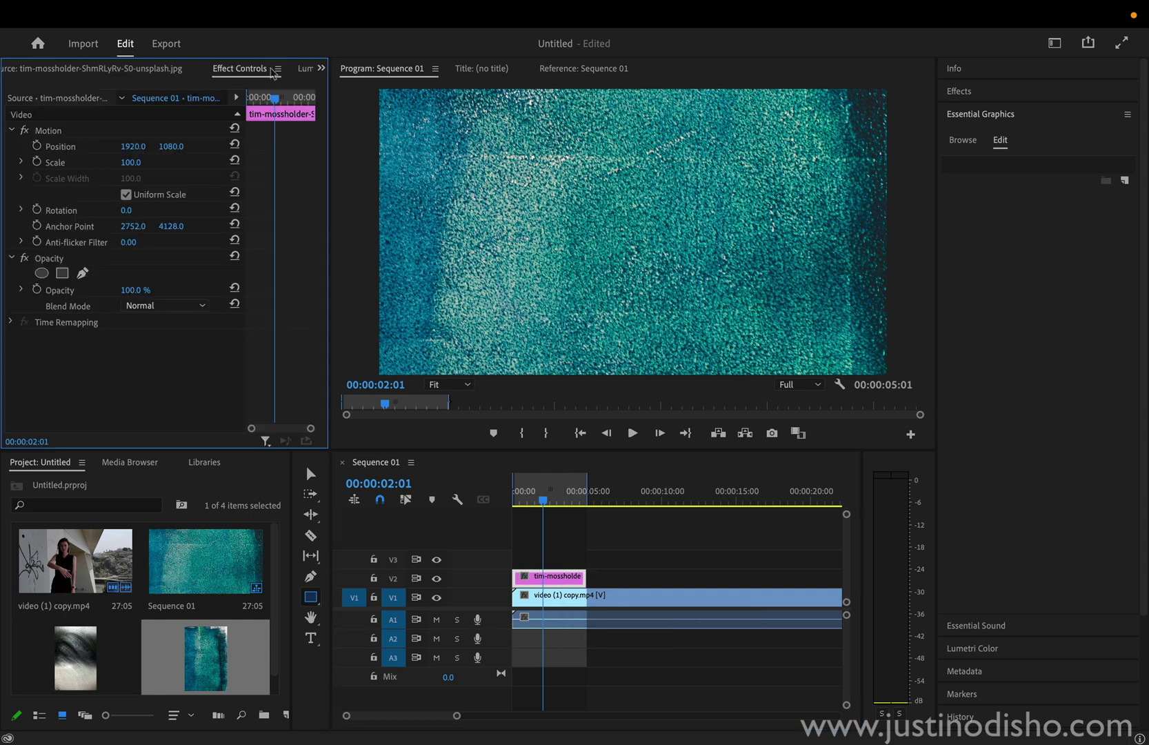
Set the teal texture's Rotation to 93° and bring its Scale down to 60
mouse_move(138, 163)
left_mouse_down()
mouse_move(103, 162)
mouse_move(142, 164)
left_mouse_up()
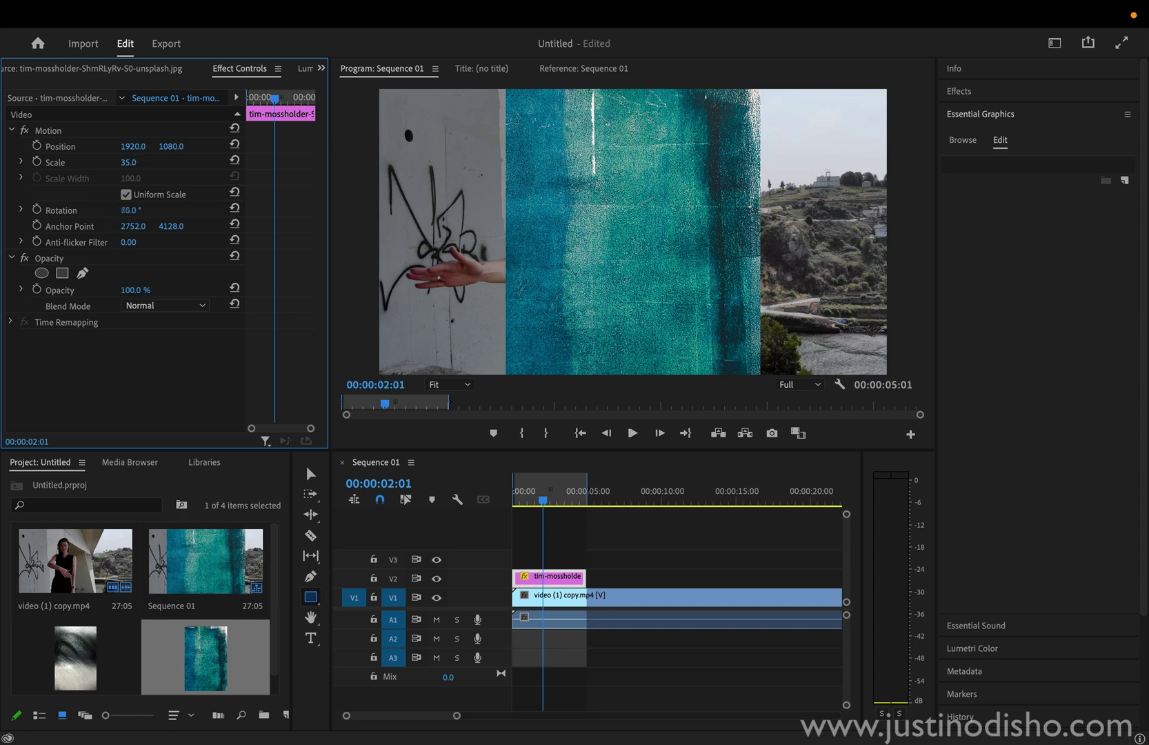
mouse_move(131, 210)
left_mouse_down()
mouse_move(159, 210)
mouse_move(139, 210)
left_mouse_up()
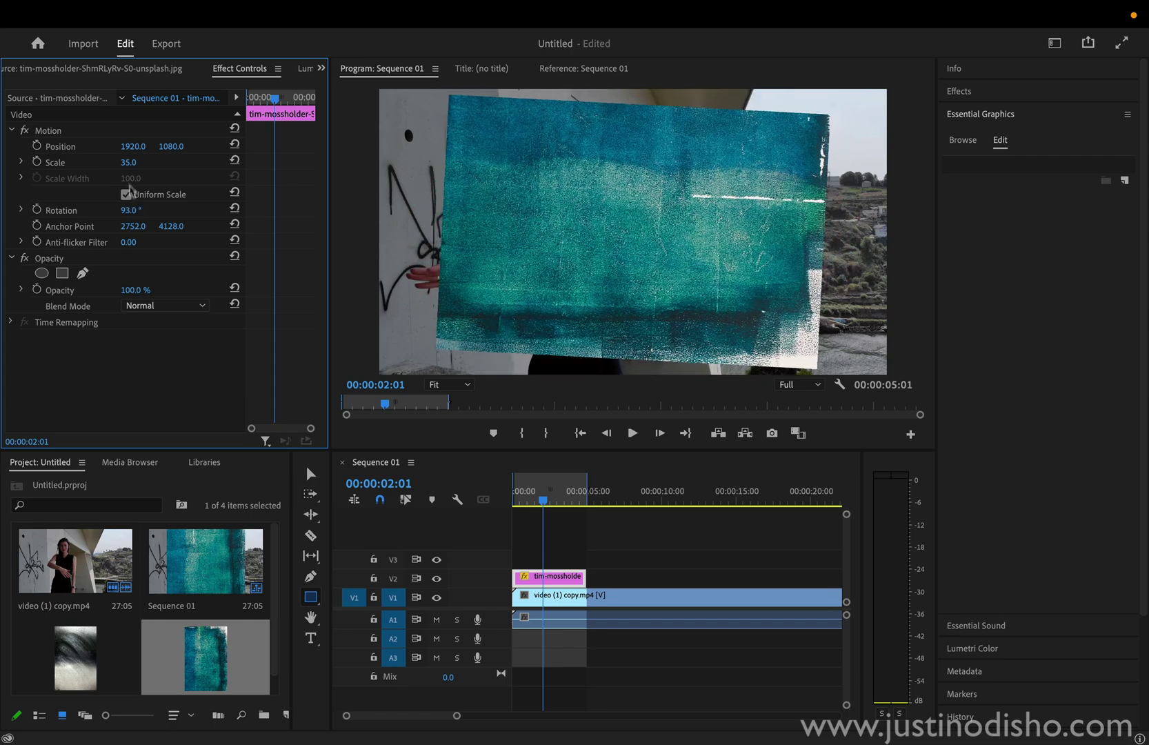
left_click(131, 163)
type("207")
key("Return")
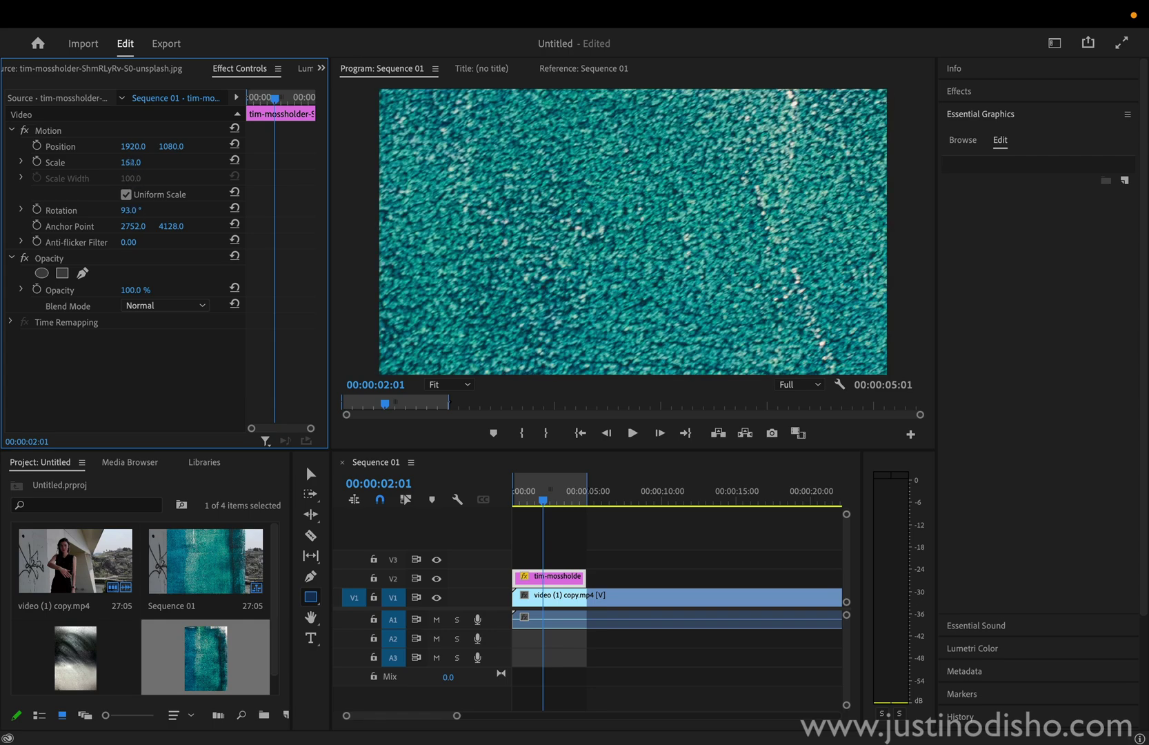
left_click_drag(131, 163, 59, 162)
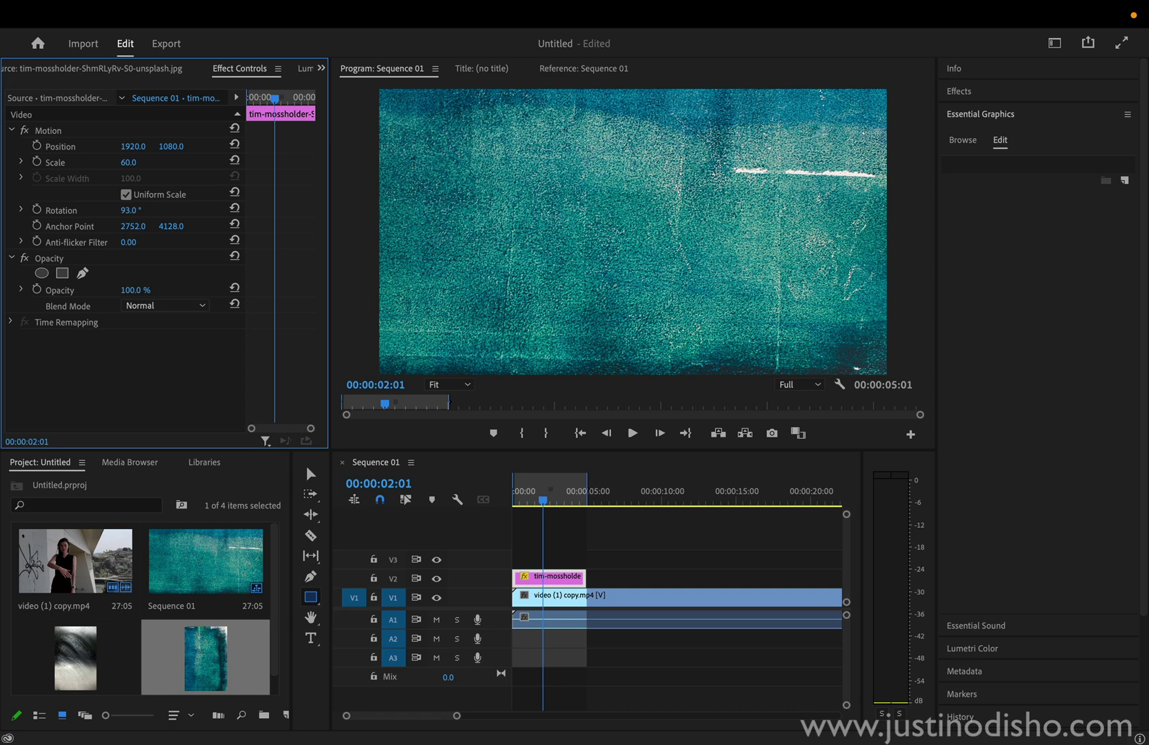
Try Darken, Multiply and Lighten blend modes on the texture, settling on Screen
left_click(181, 307)
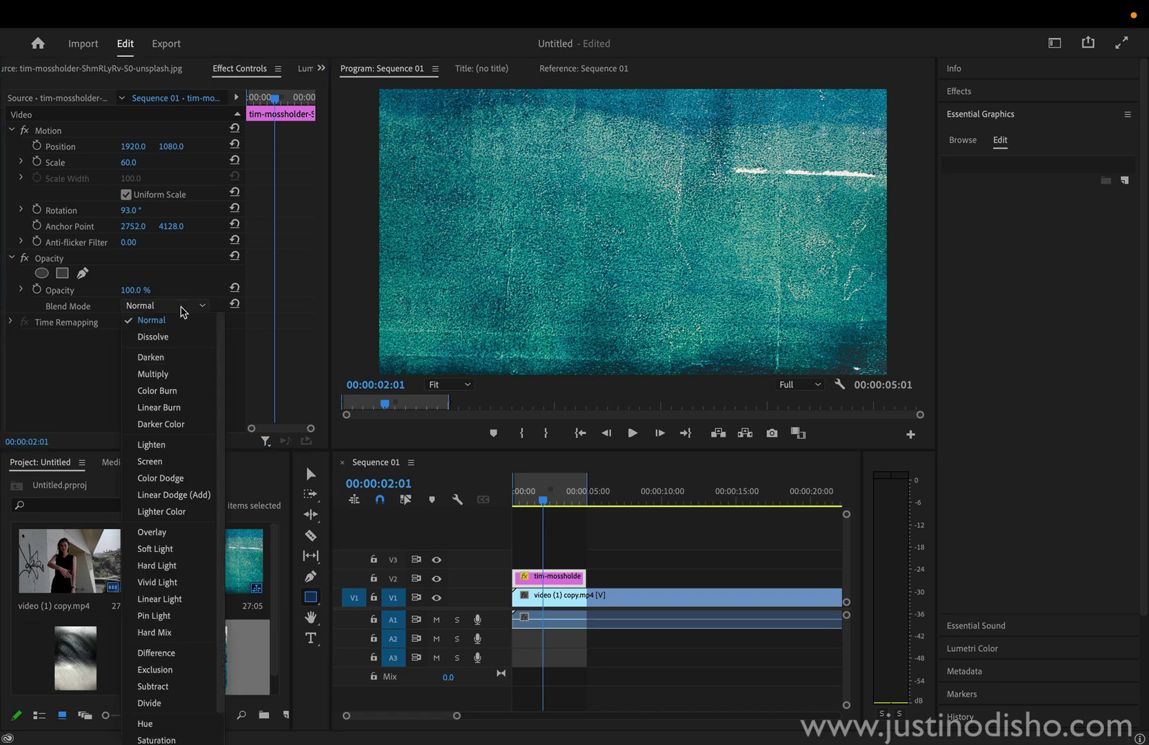
left_click(167, 357)
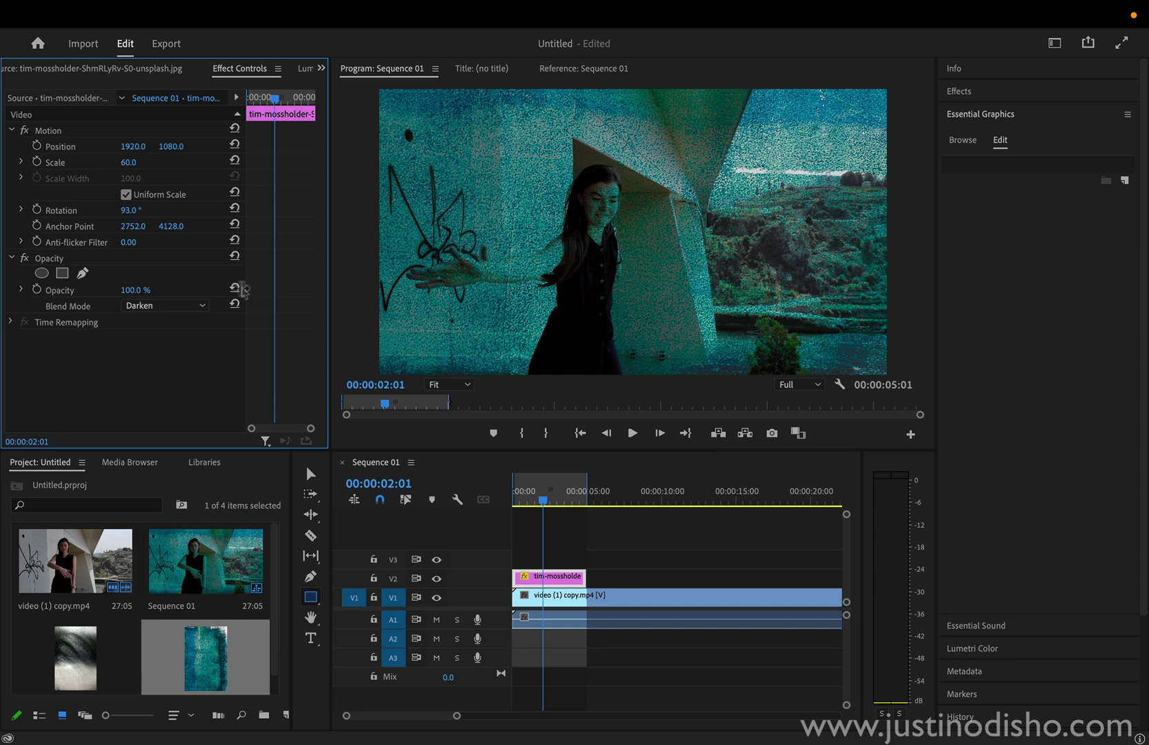
left_click(193, 306)
left_click(182, 336)
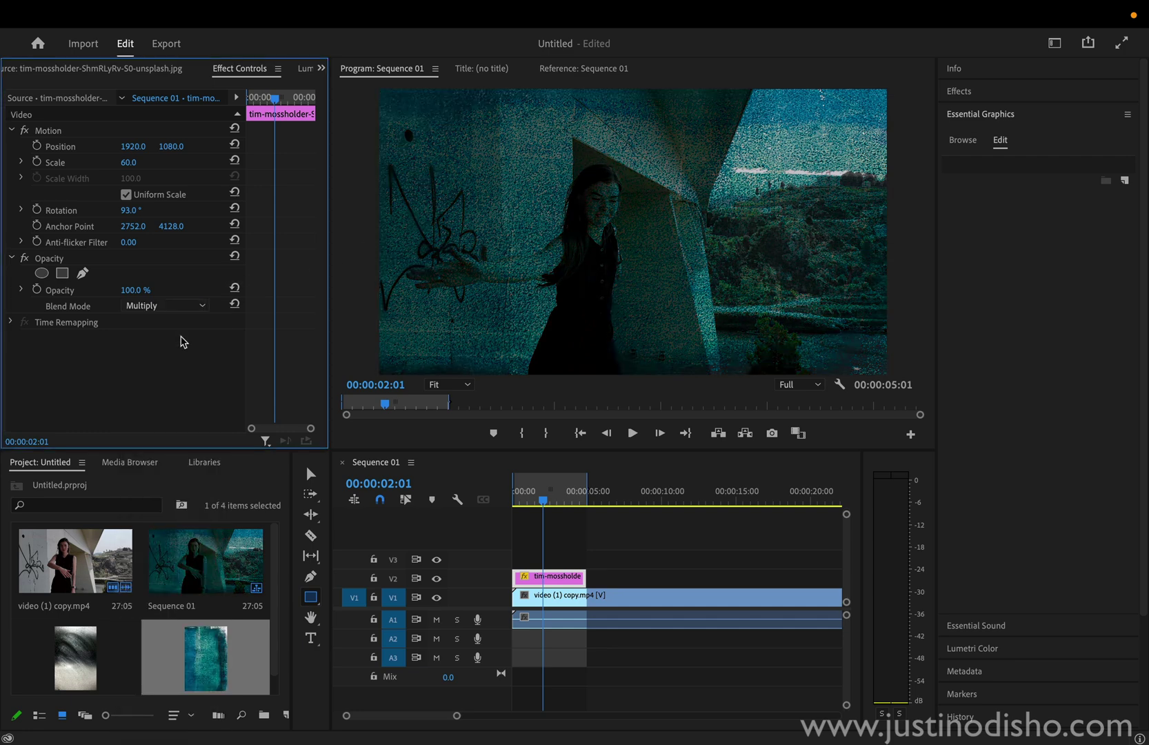
left_click(183, 306)
left_click(159, 411)
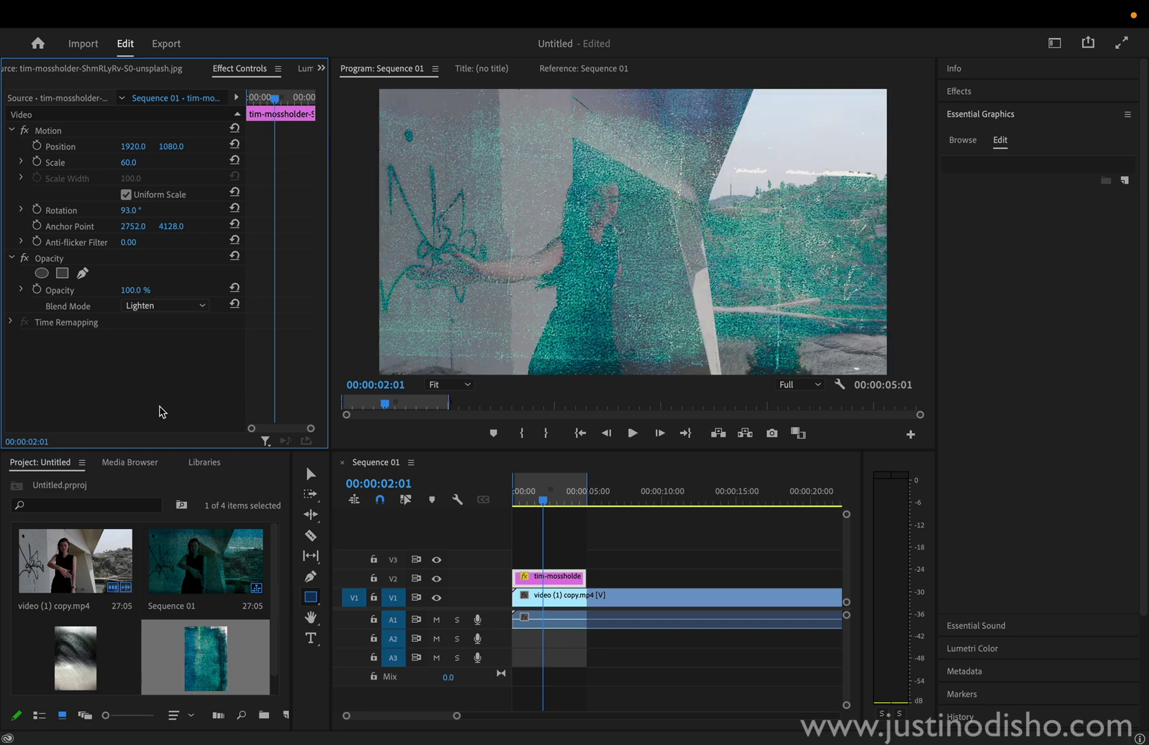
left_click(164, 305)
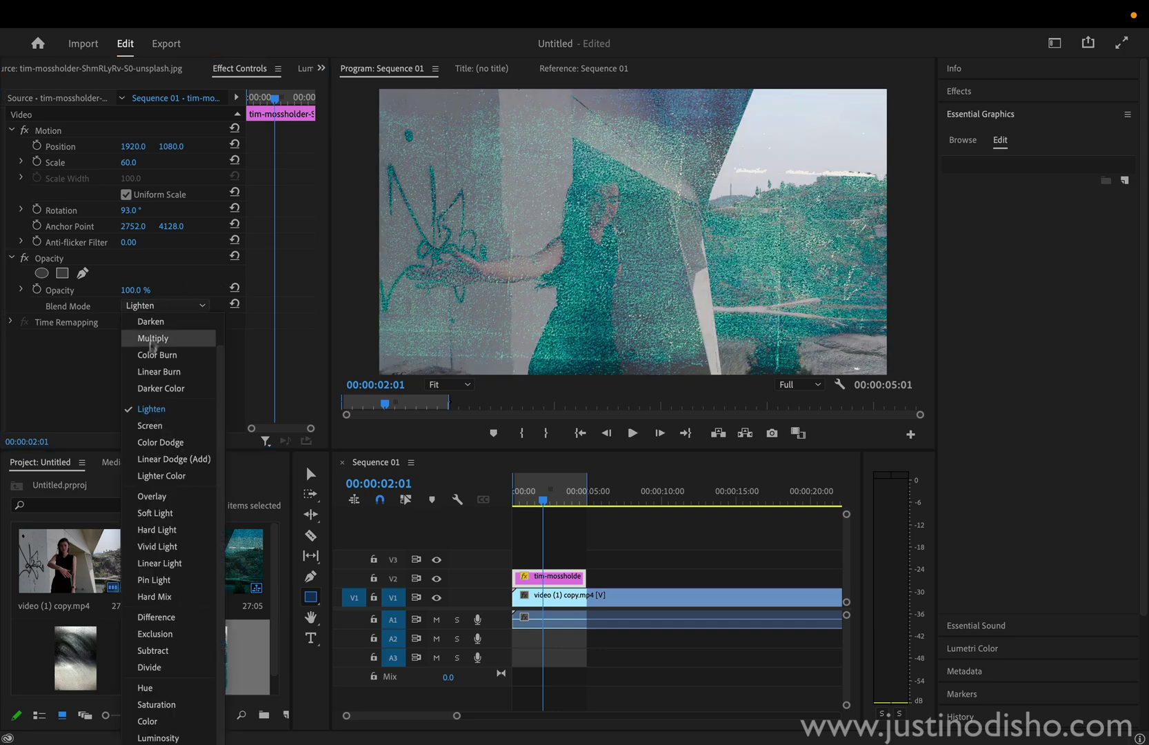
left_click(146, 426)
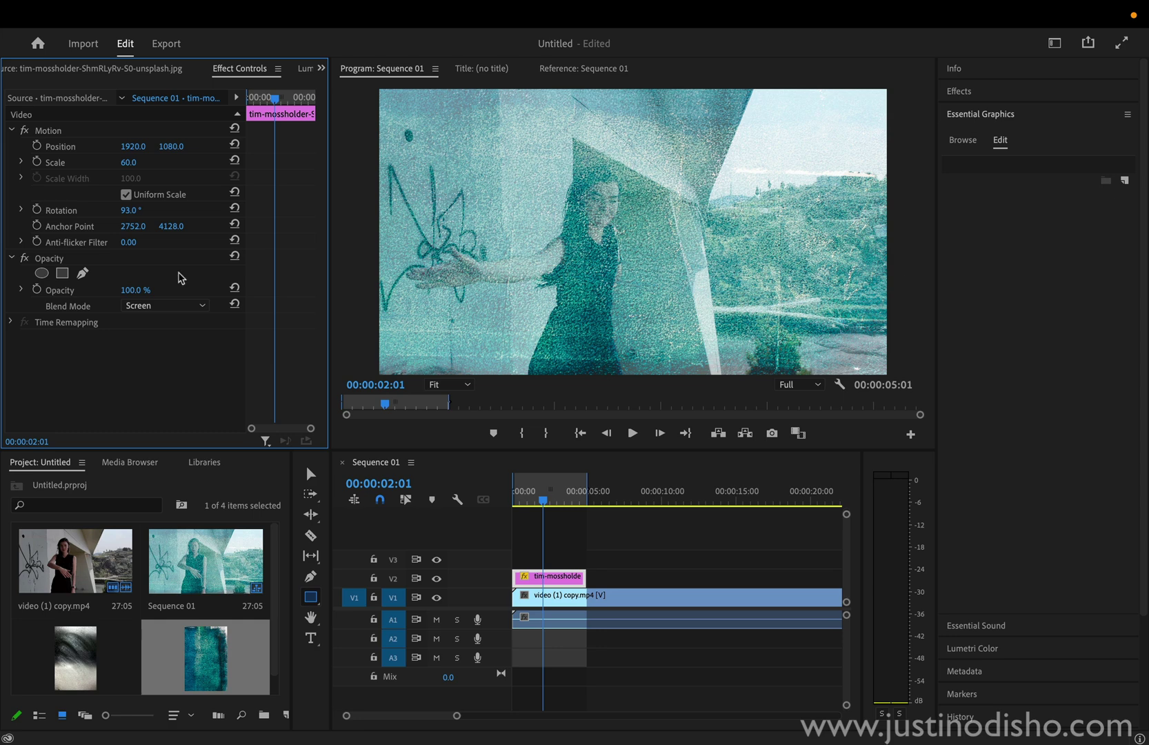
Set the texture's Opacity to 69%, then fine-tune it with the arrow keys
left_click(135, 290)
type("69")
key("Return")
key("Down")
key("Down")
key("Down")
key("Down")
key("Down")
key("Down")
key("Down")
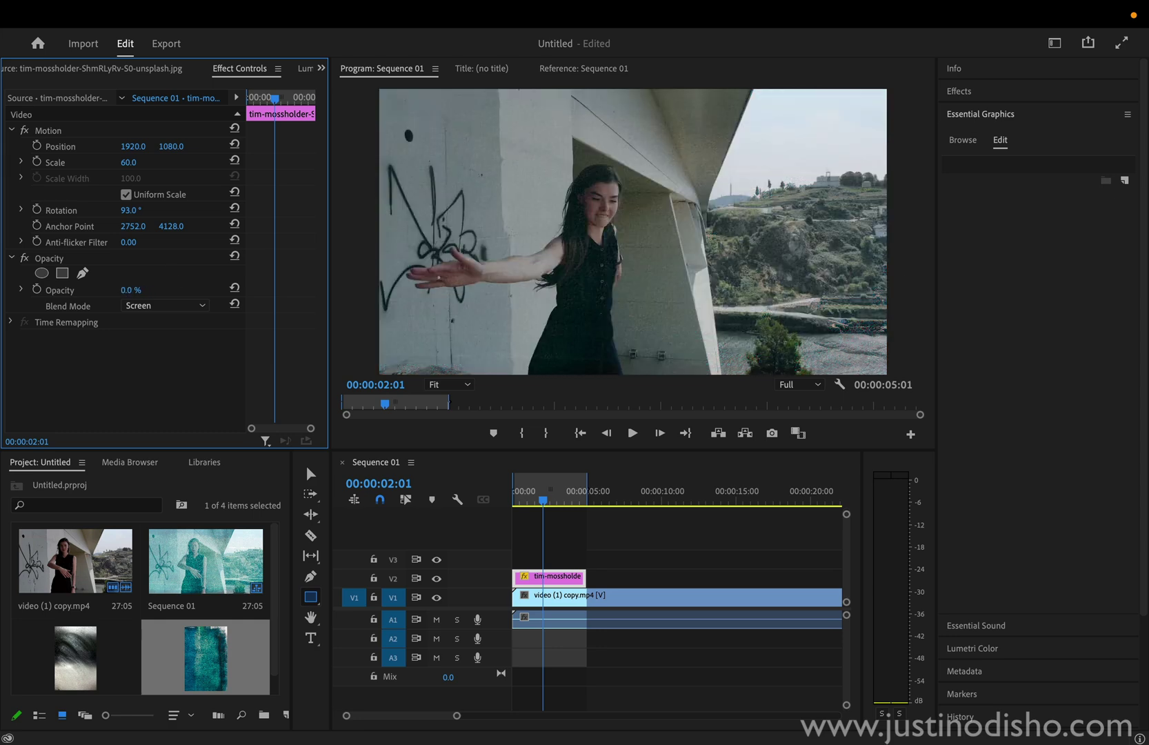
key("Up")
key("Up")
key("Up")
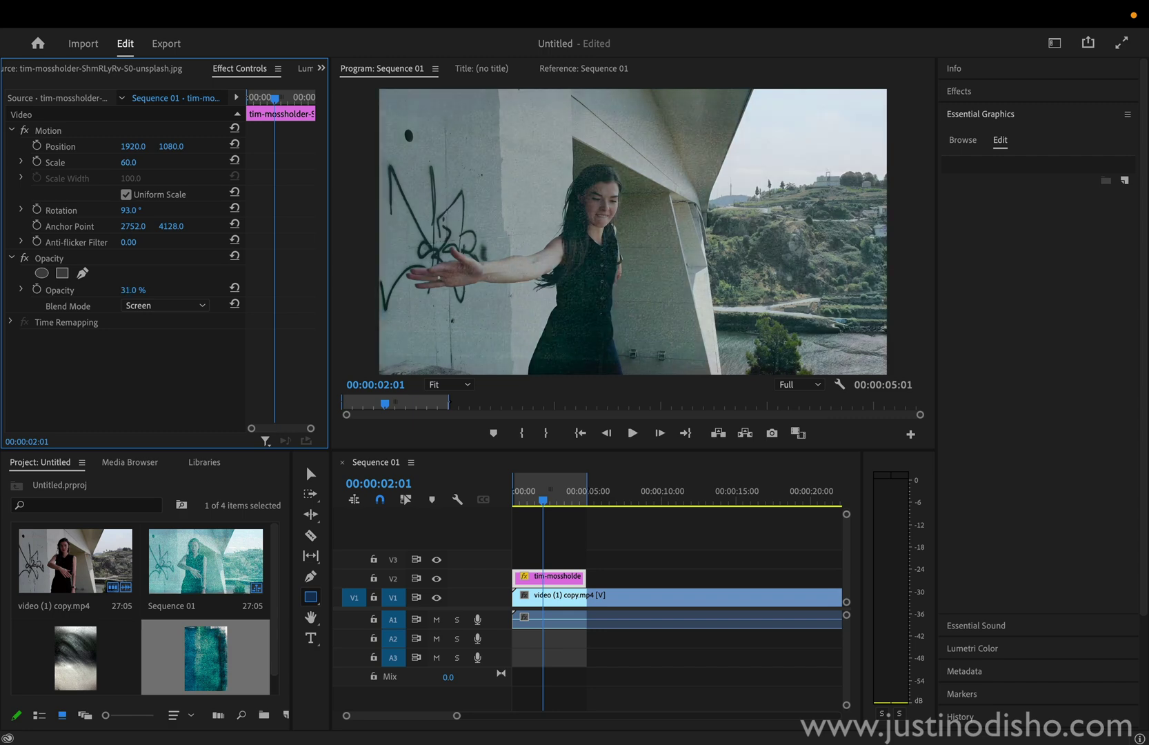
key("Up")
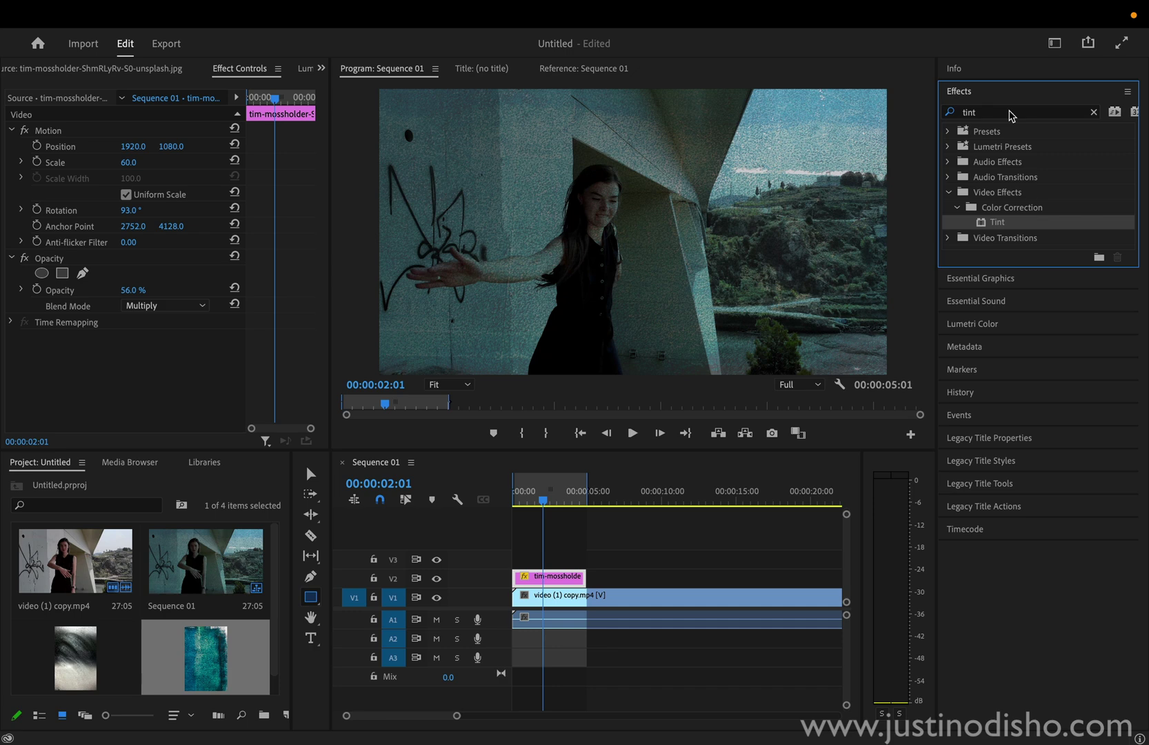
In Lumetri Basic Correction, set Saturation 0, Contrast 100 and Exposure 3.7 on the texture
left_click(1045, 93)
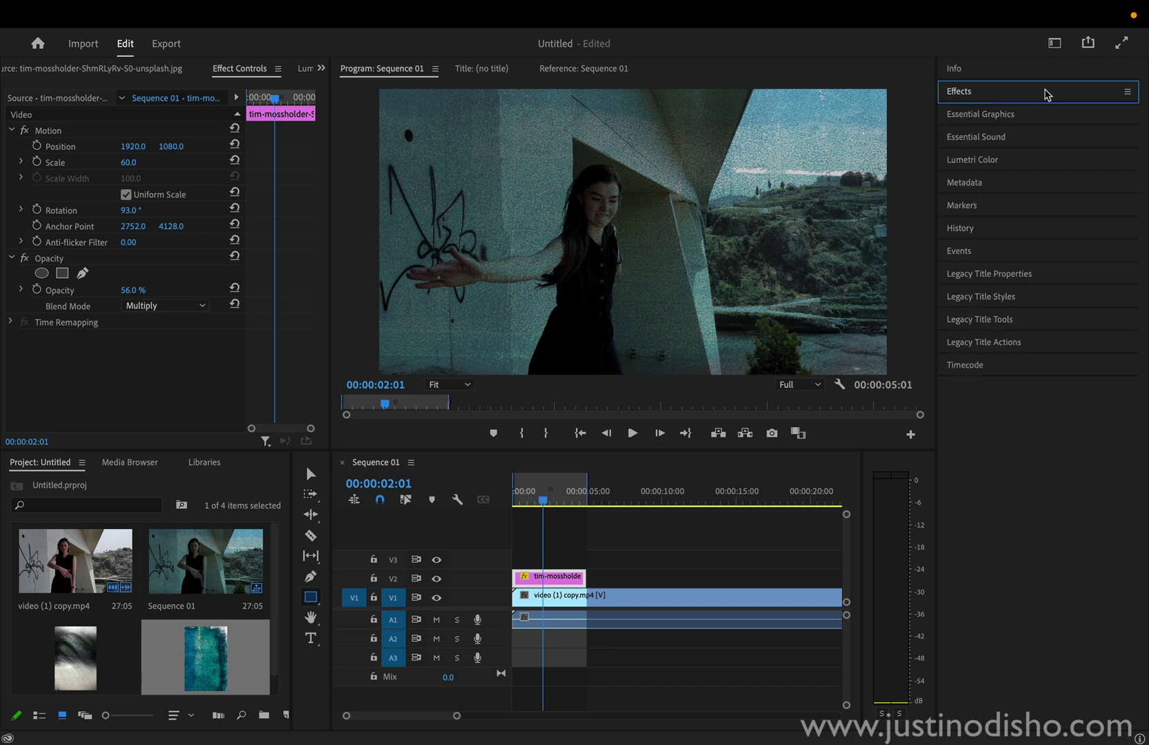
left_click(973, 163)
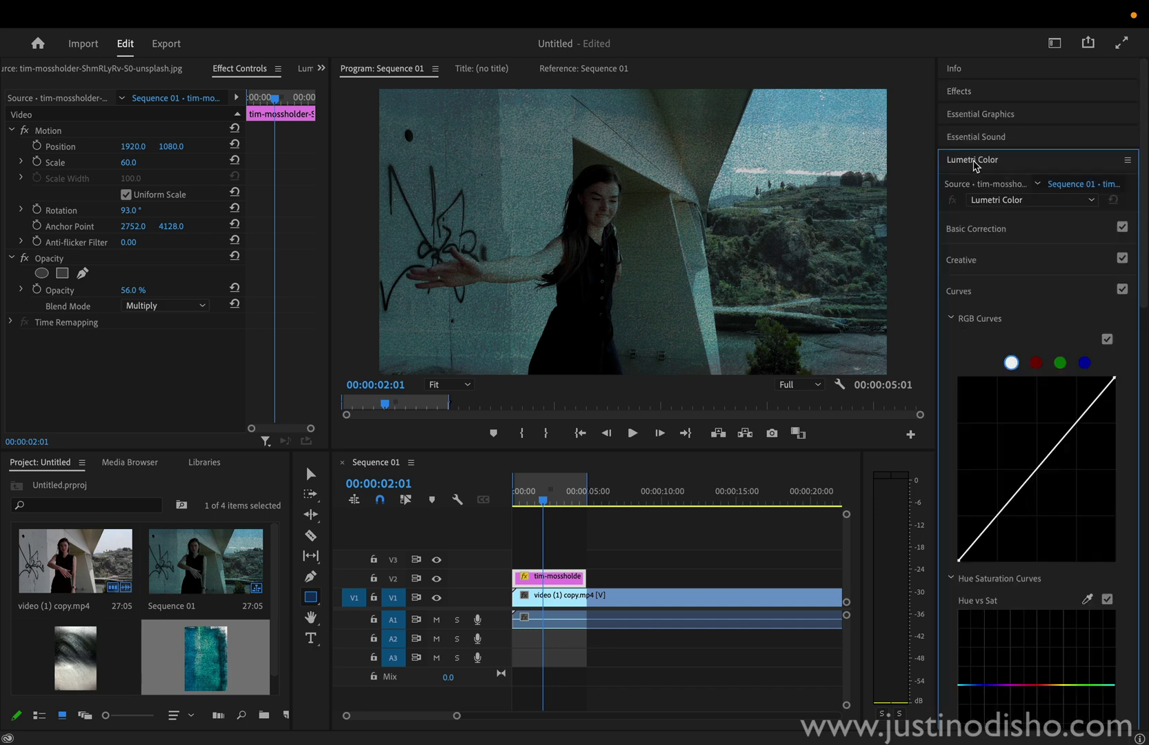
left_click(995, 233)
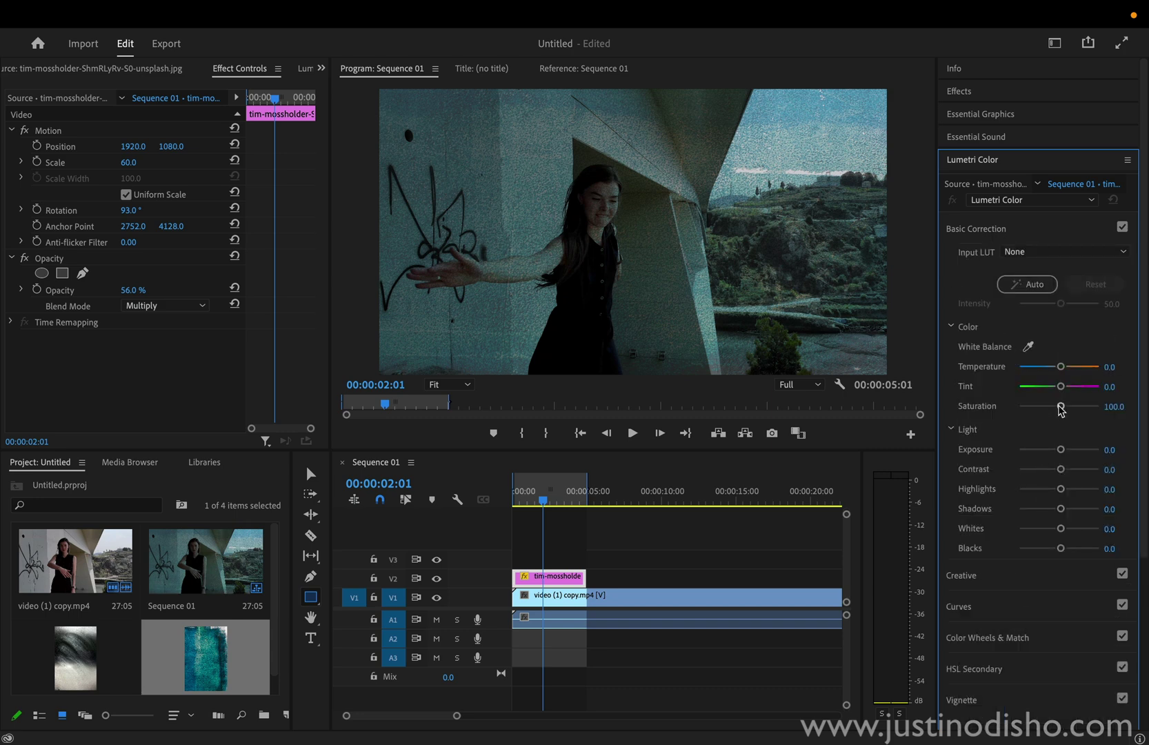
left_click_drag(1061, 408, 976, 419)
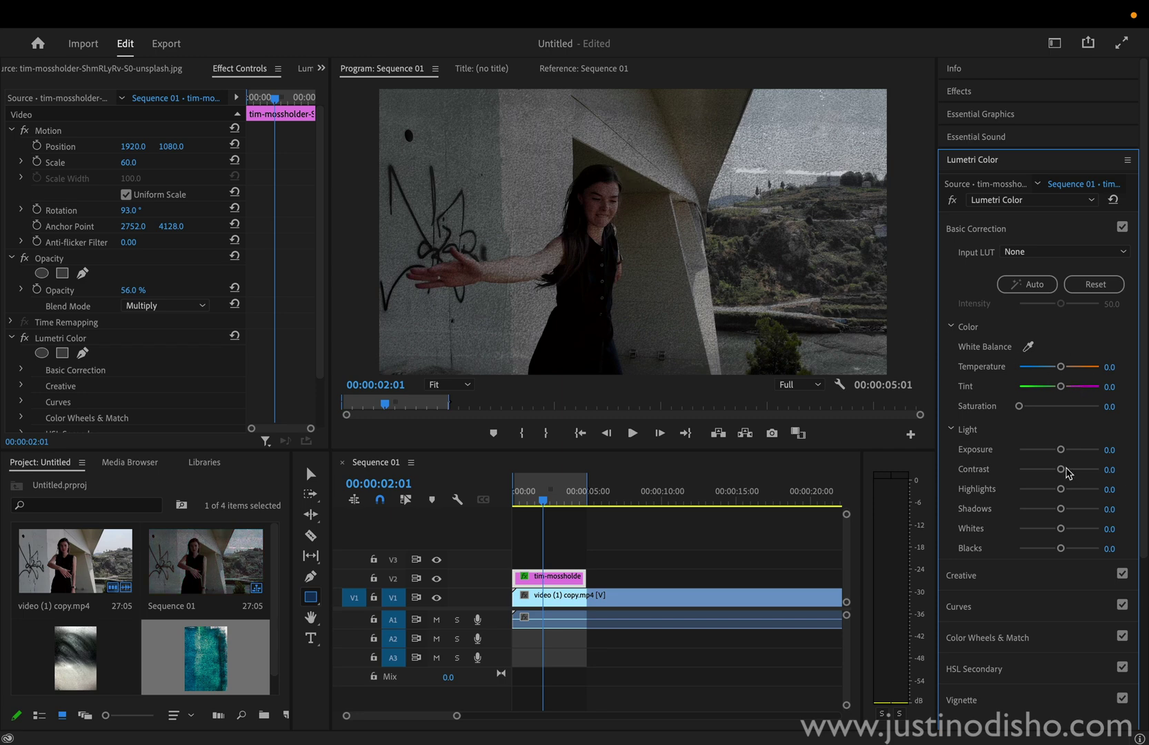
left_click_drag(1061, 469, 1079, 449)
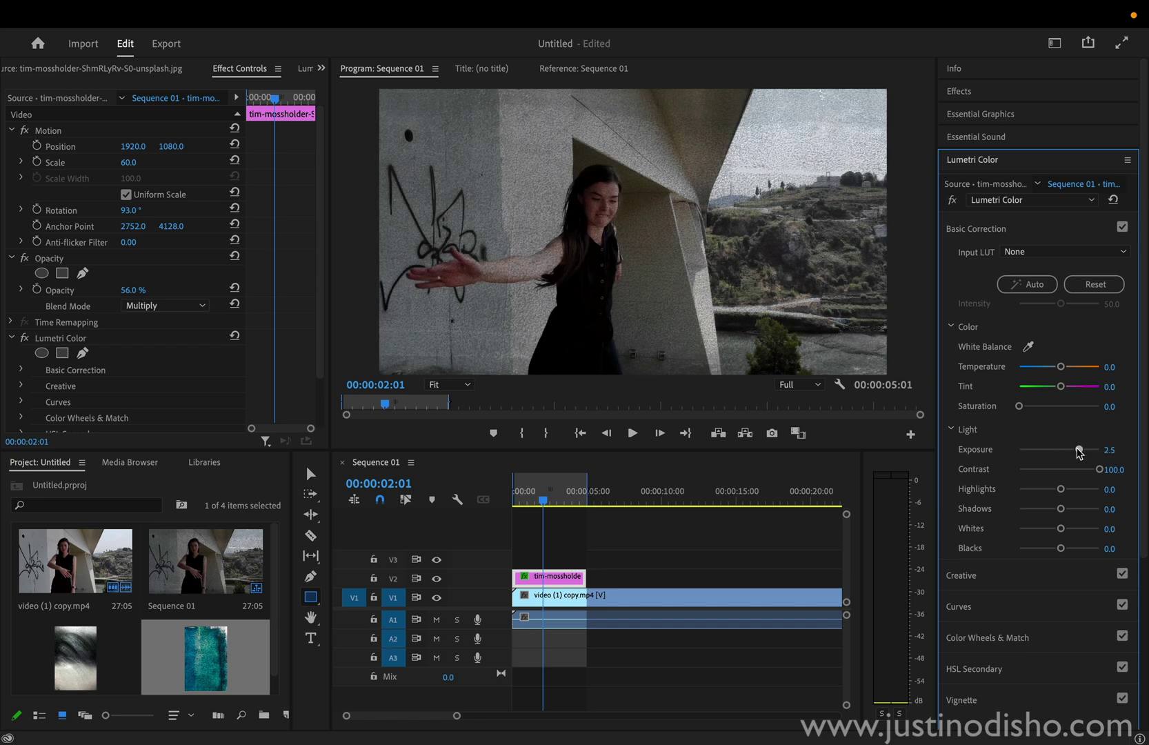
mouse_move(1079, 449)
left_mouse_down()
mouse_move(1055, 450)
mouse_move(1088, 450)
left_mouse_up()
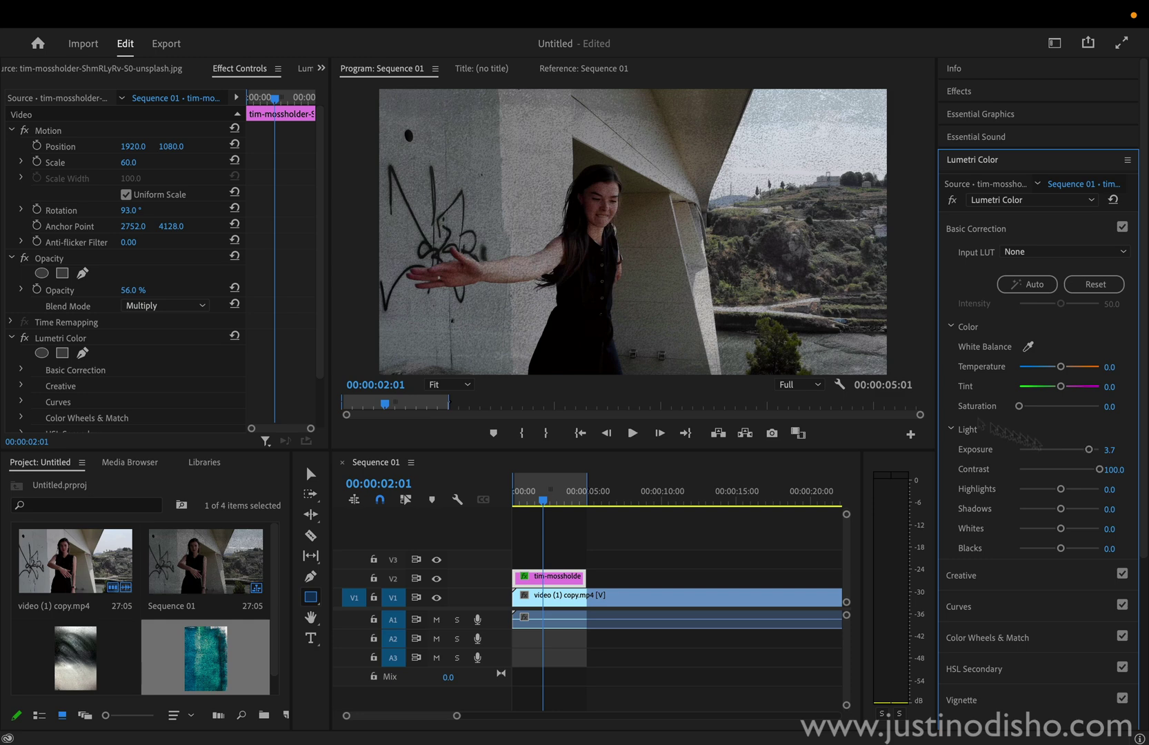
Return the texture to Normal blend mode at 100% opacity
left_click(200, 306)
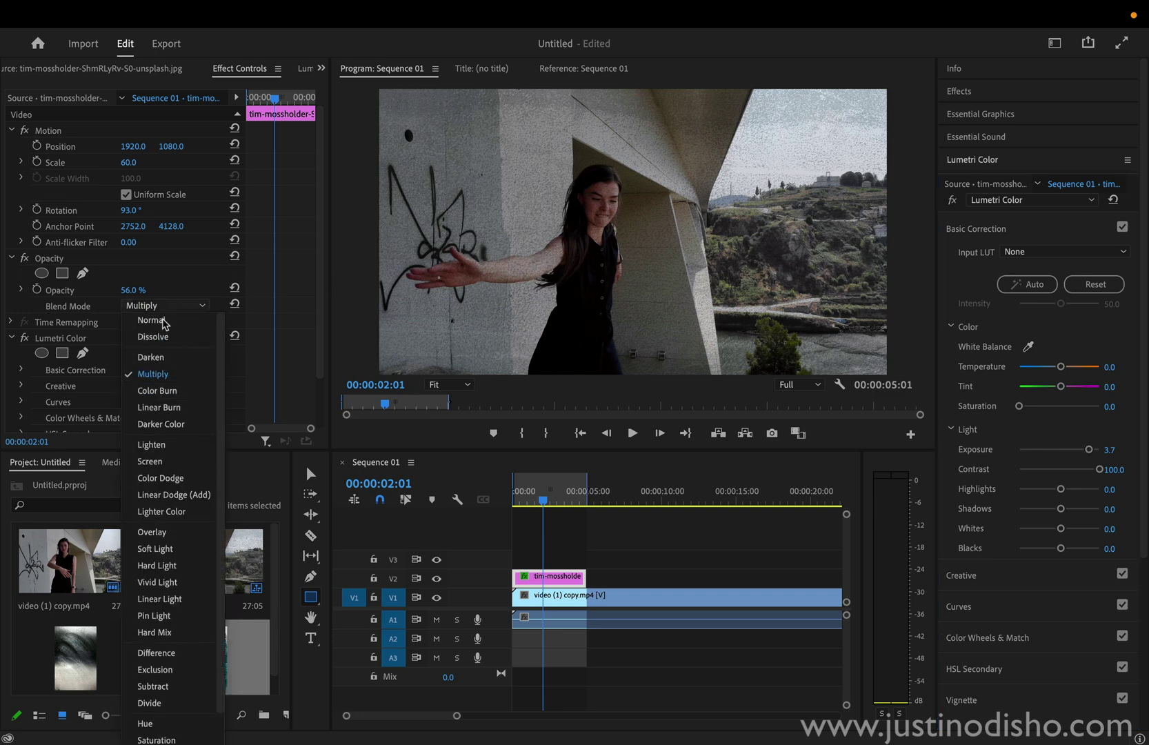
left_click(163, 321)
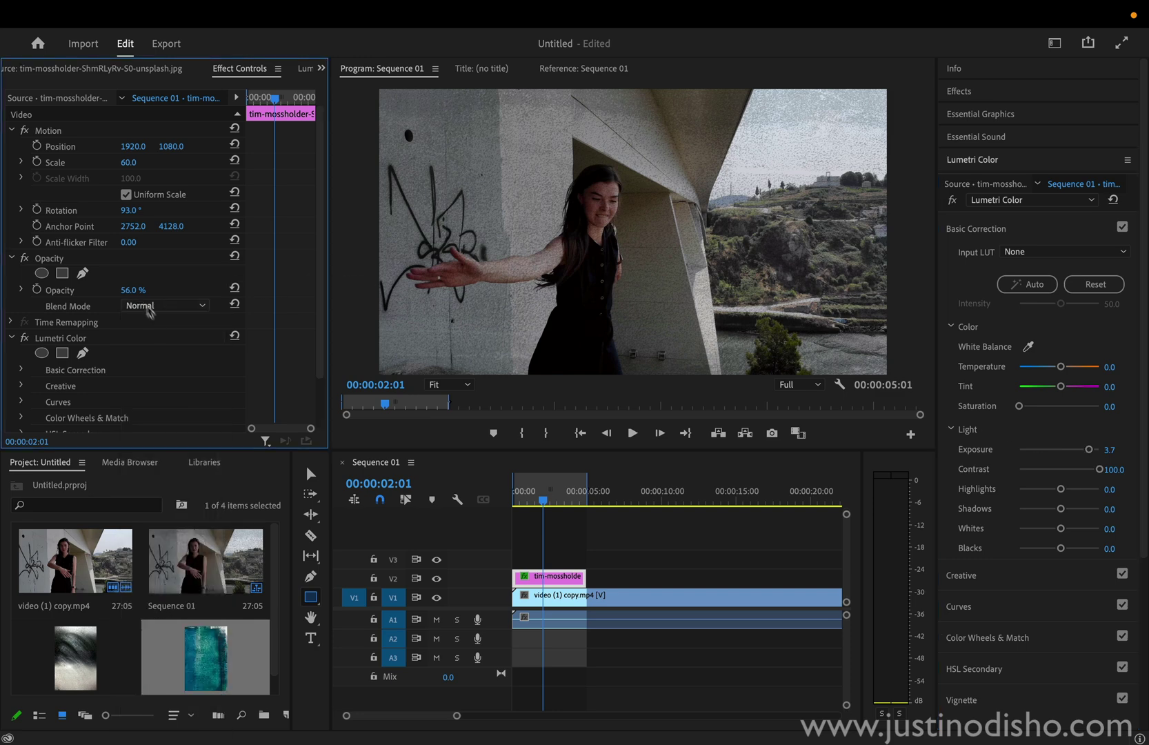
left_click(133, 289)
type("100")
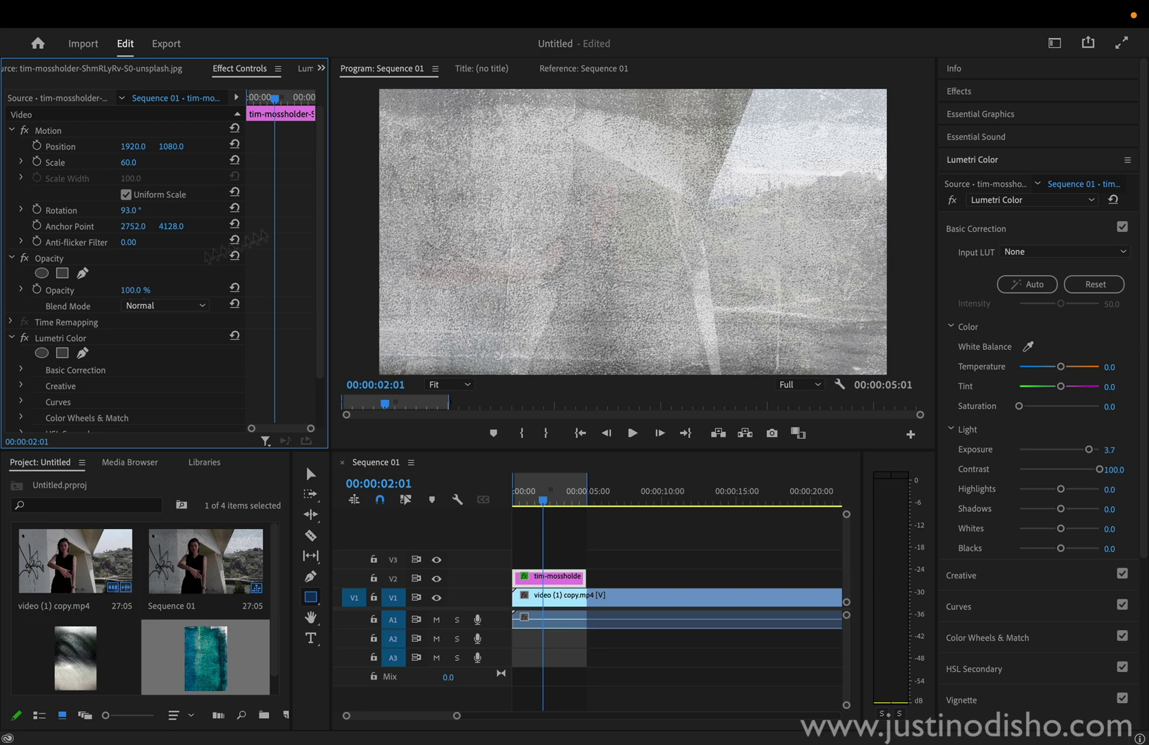
key("Return")
Raise the texture's Lumetri Exposure to 5.0 and Blacks to 28.3
left_click_drag(1089, 449, 1105, 453)
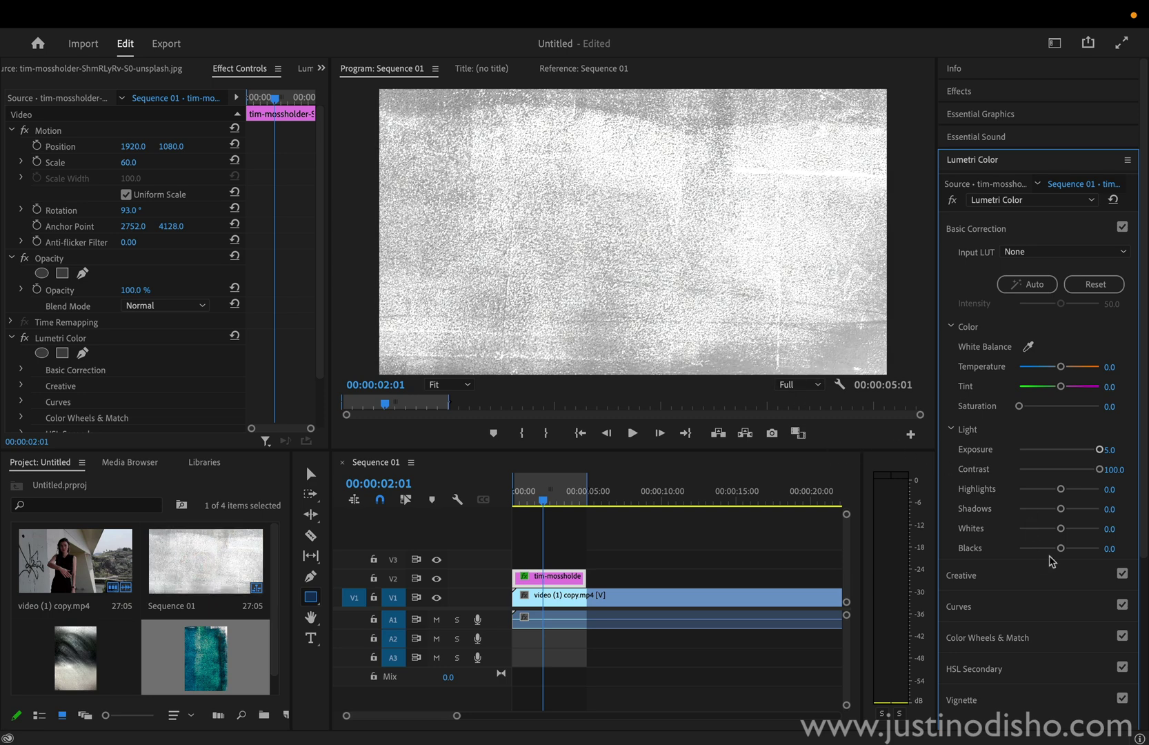
left_click_drag(1064, 548, 1071, 550)
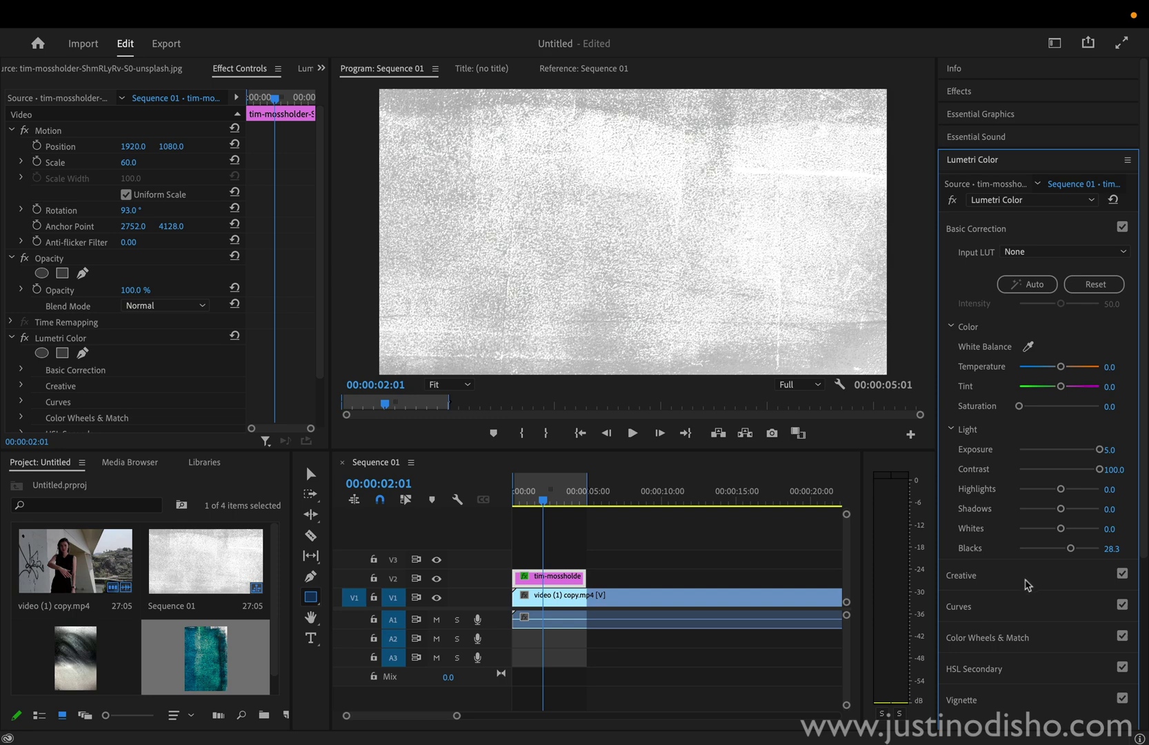
left_click(1005, 583)
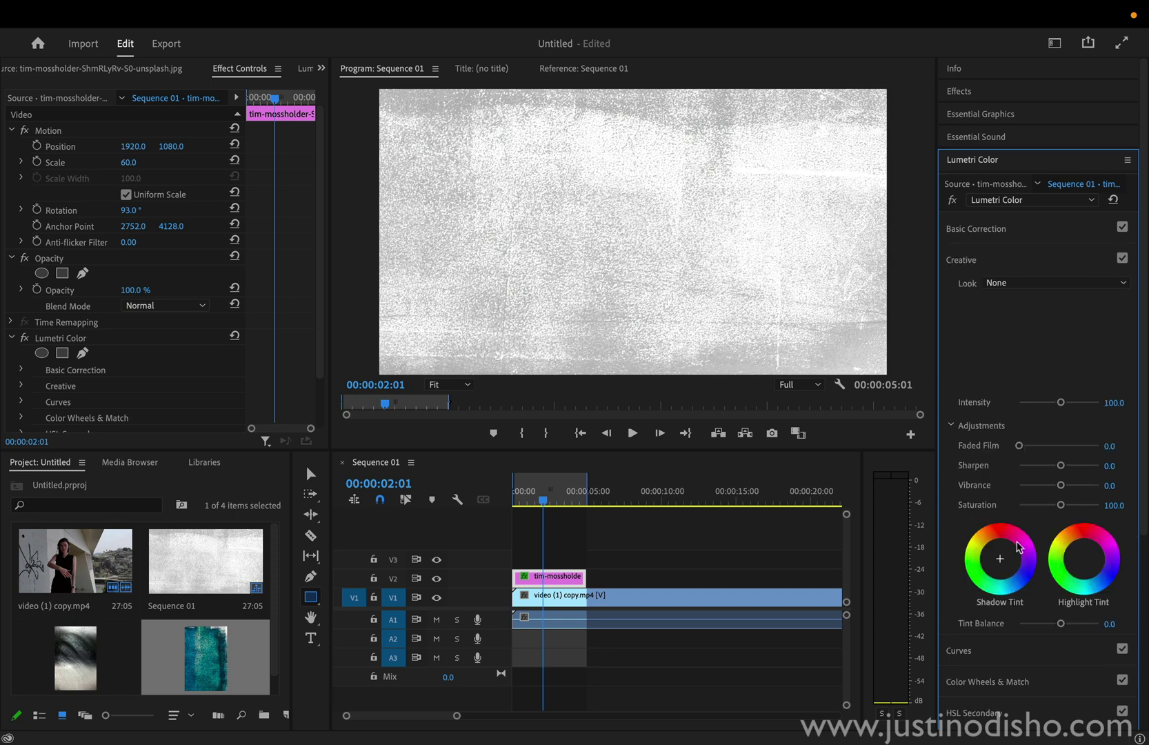
Try a cyan Highlight Tint on the texture, reset it to neutral, and bring up the Effects panel
left_click(1088, 588)
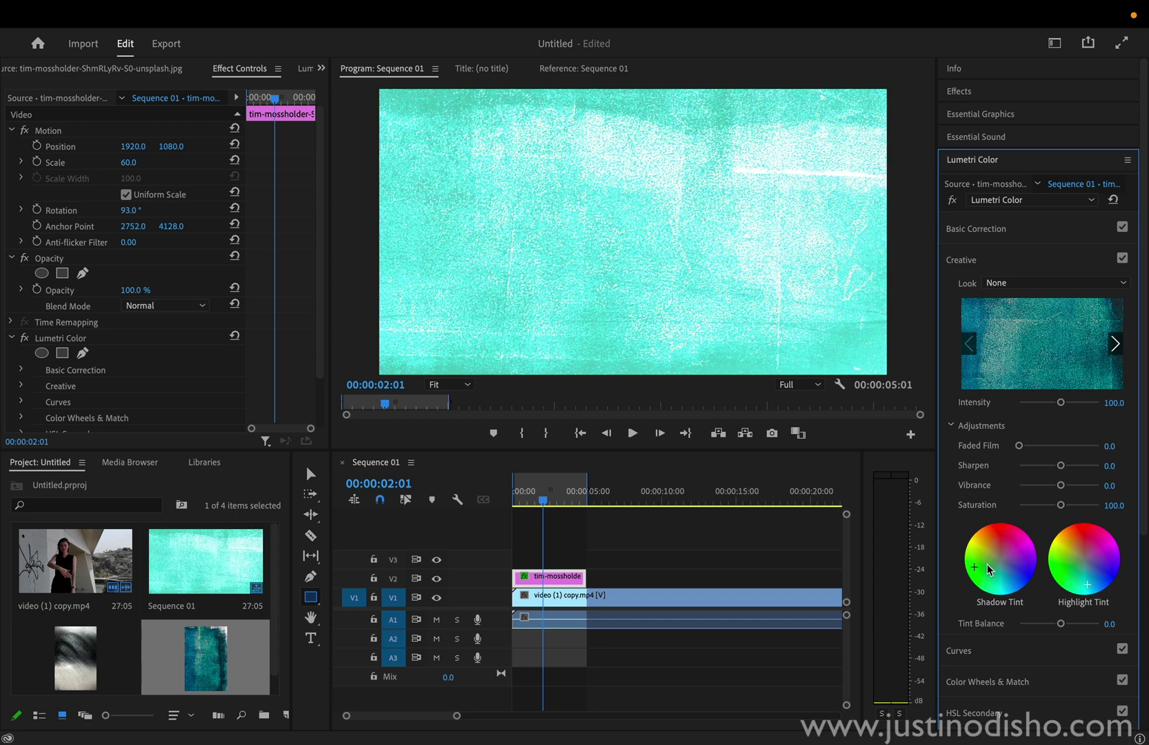
double_click(1079, 585)
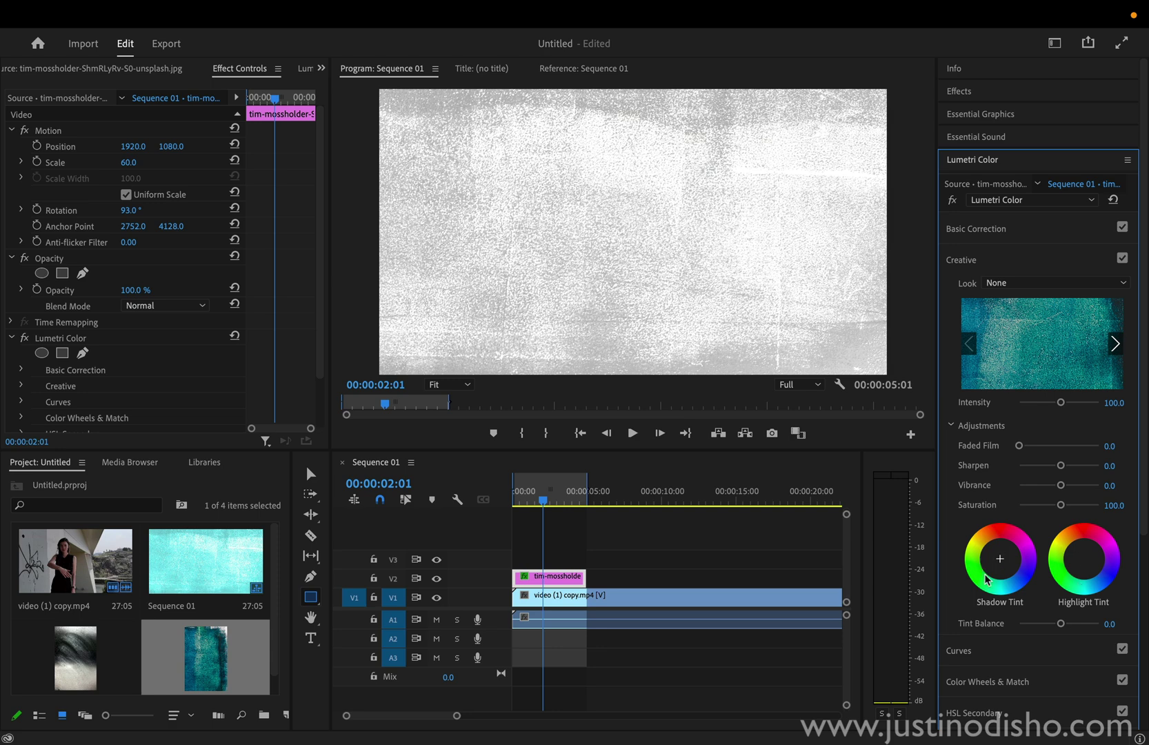
left_click(978, 92)
left_click(976, 112)
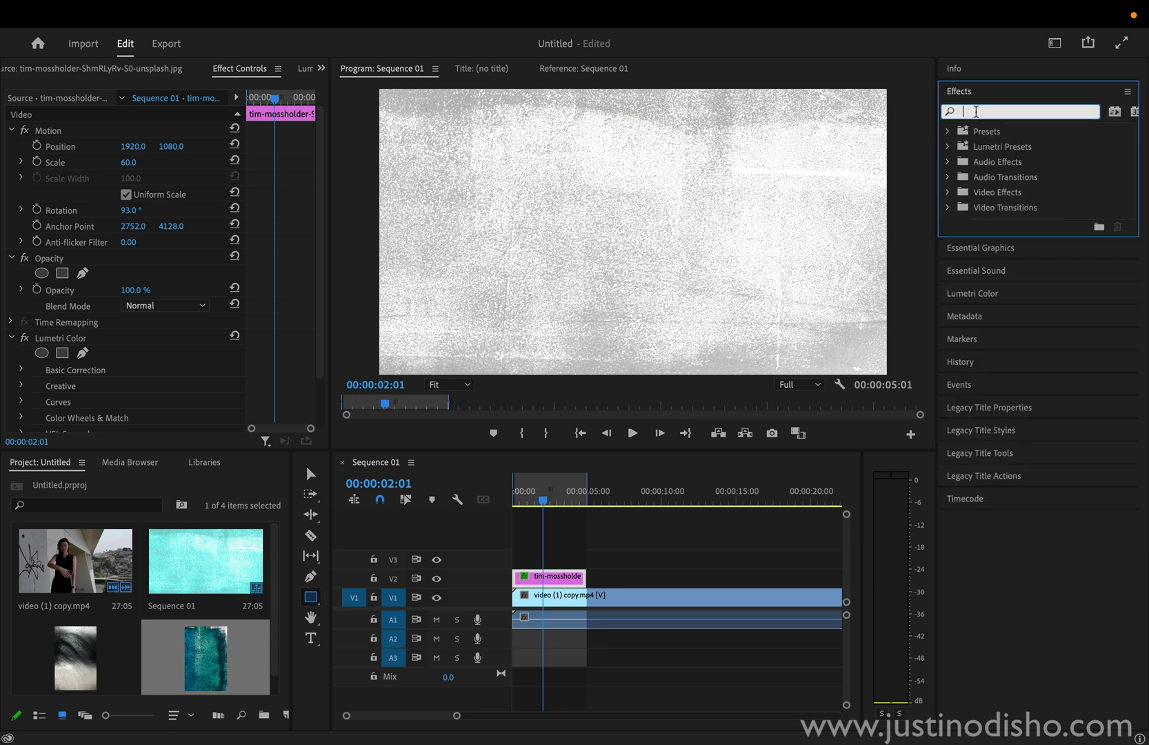
type("tint")
left_click_drag(997, 222, 584, 601)
scroll(185, 326, "down", 3)
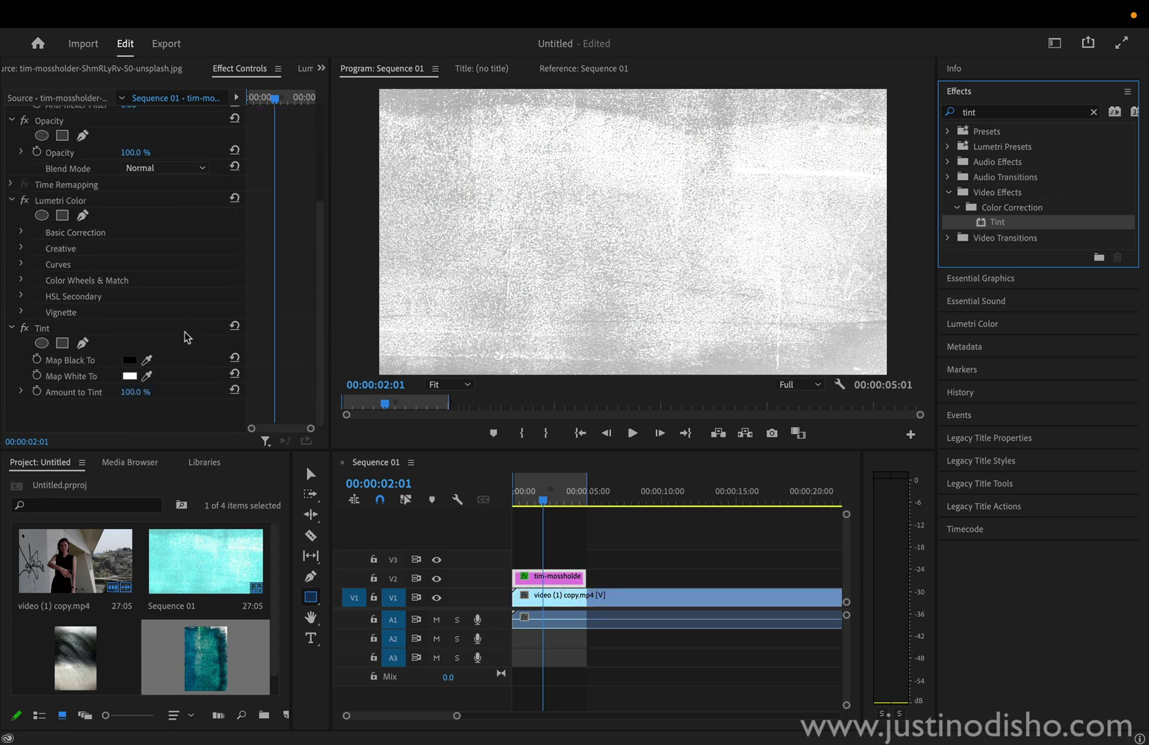
left_click(128, 362)
left_click(536, 416)
left_click_drag(536, 416, 656, 531)
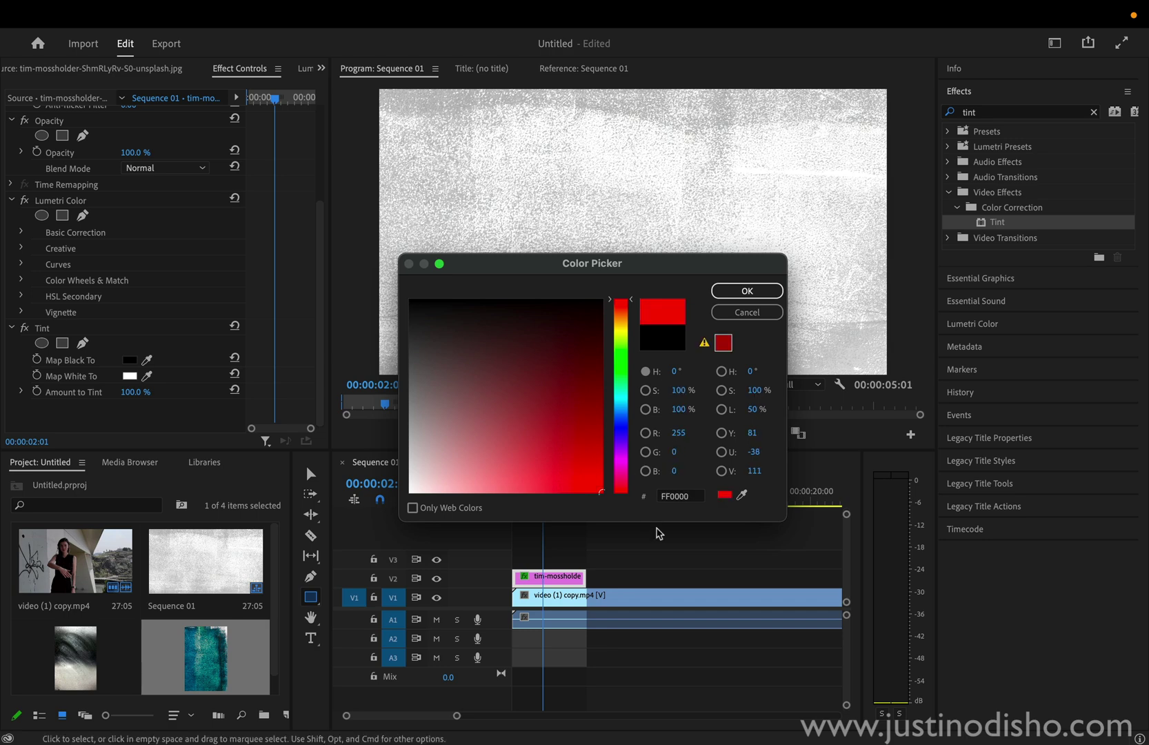
left_click(747, 290)
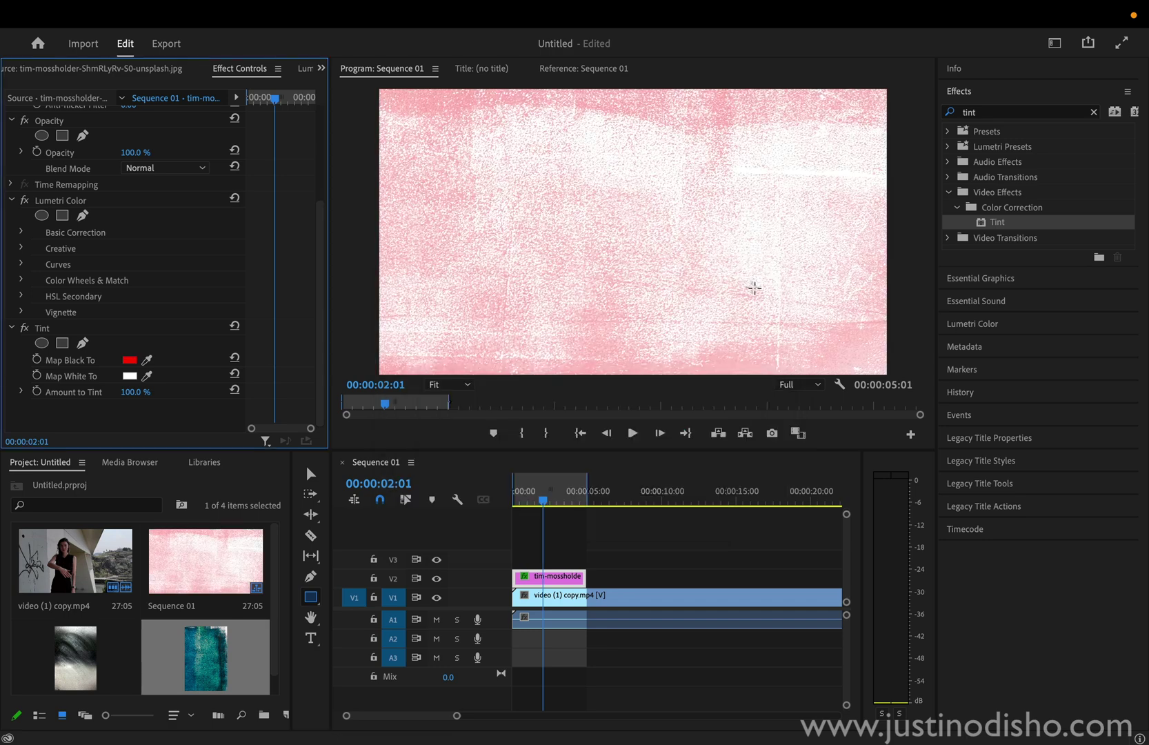
left_click(43, 330)
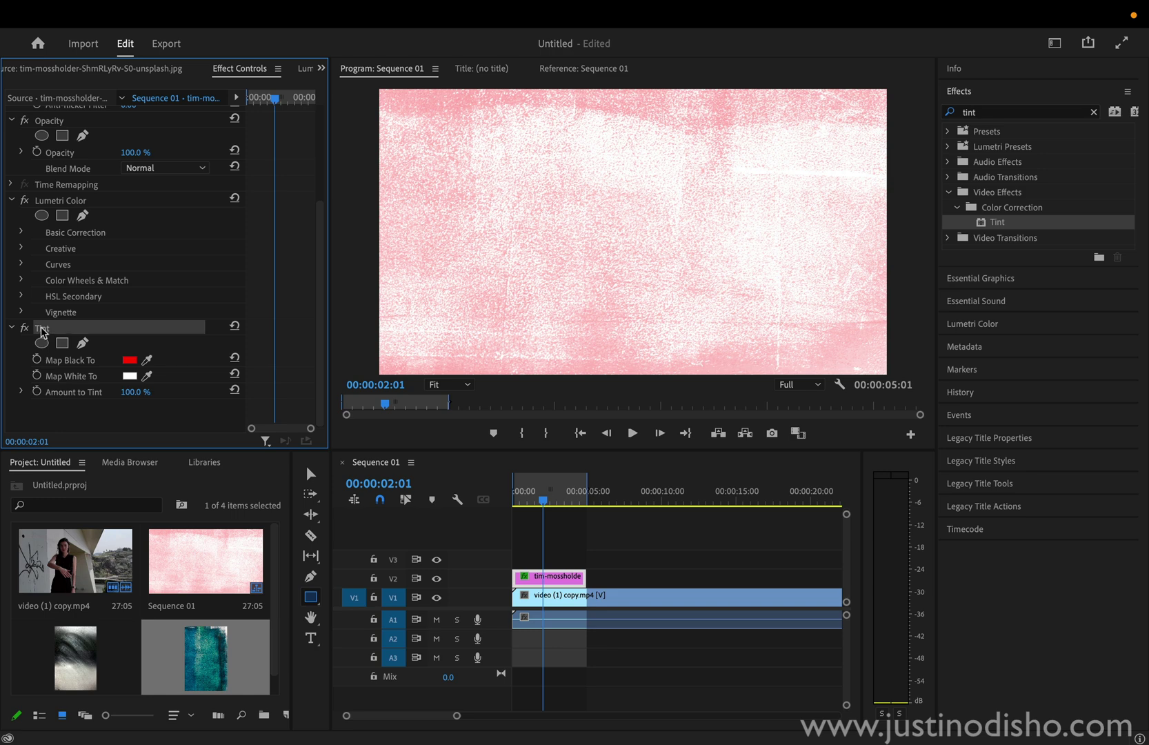
key("BackSpace")
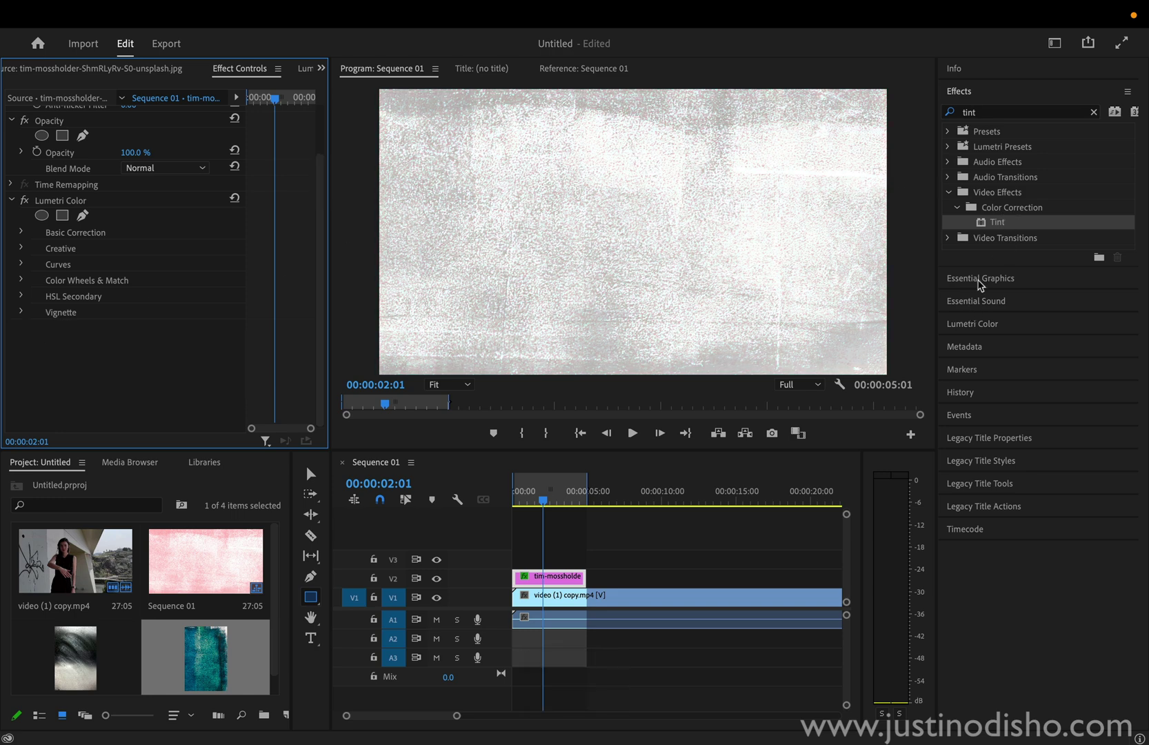
Bow the Lumetri RGB curve by dragging a lower point down and an upper point left
left_click(981, 327)
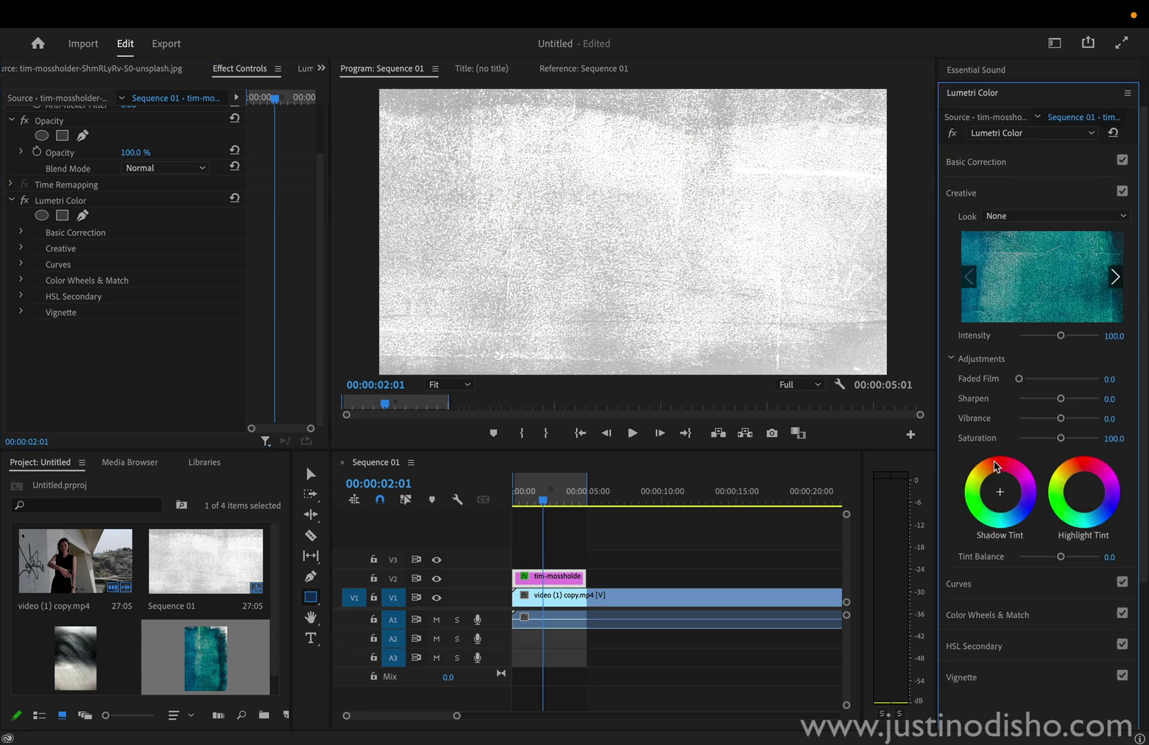
left_click(975, 584)
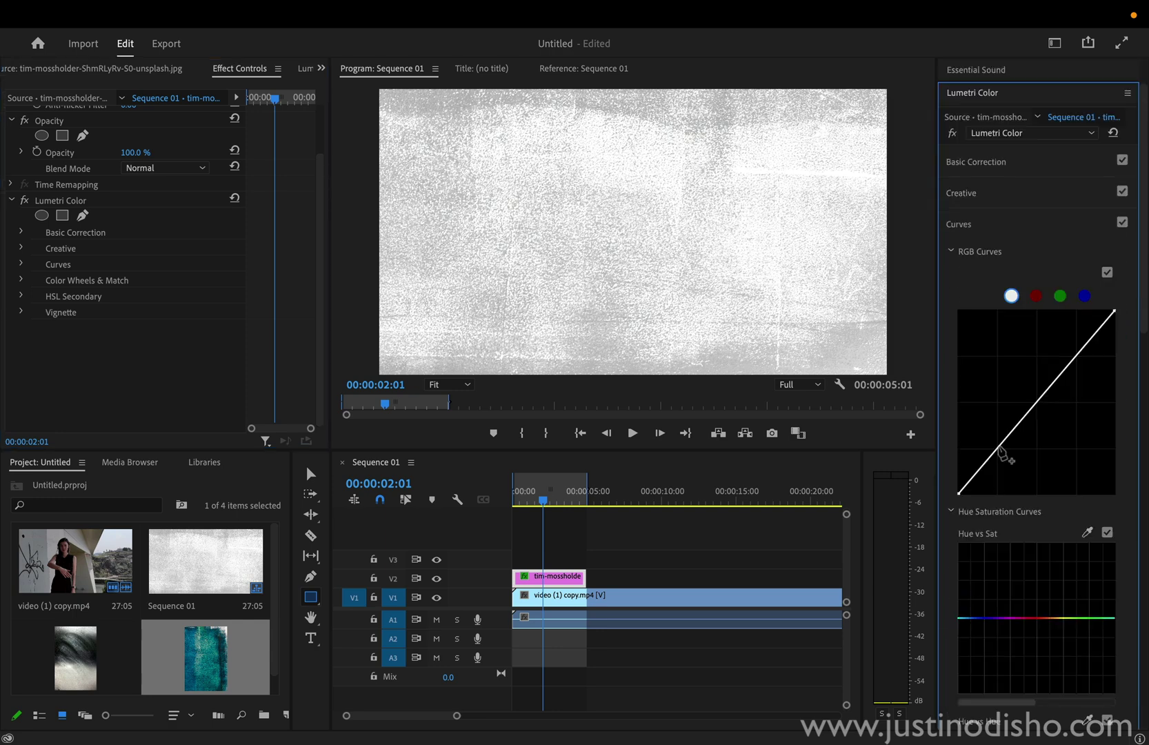
left_click_drag(1000, 447, 1027, 482)
mouse_move(1092, 382)
left_mouse_down()
mouse_move(1069, 348)
mouse_move(1092, 365)
left_mouse_up()
left_click_drag(1094, 361, 1091, 361)
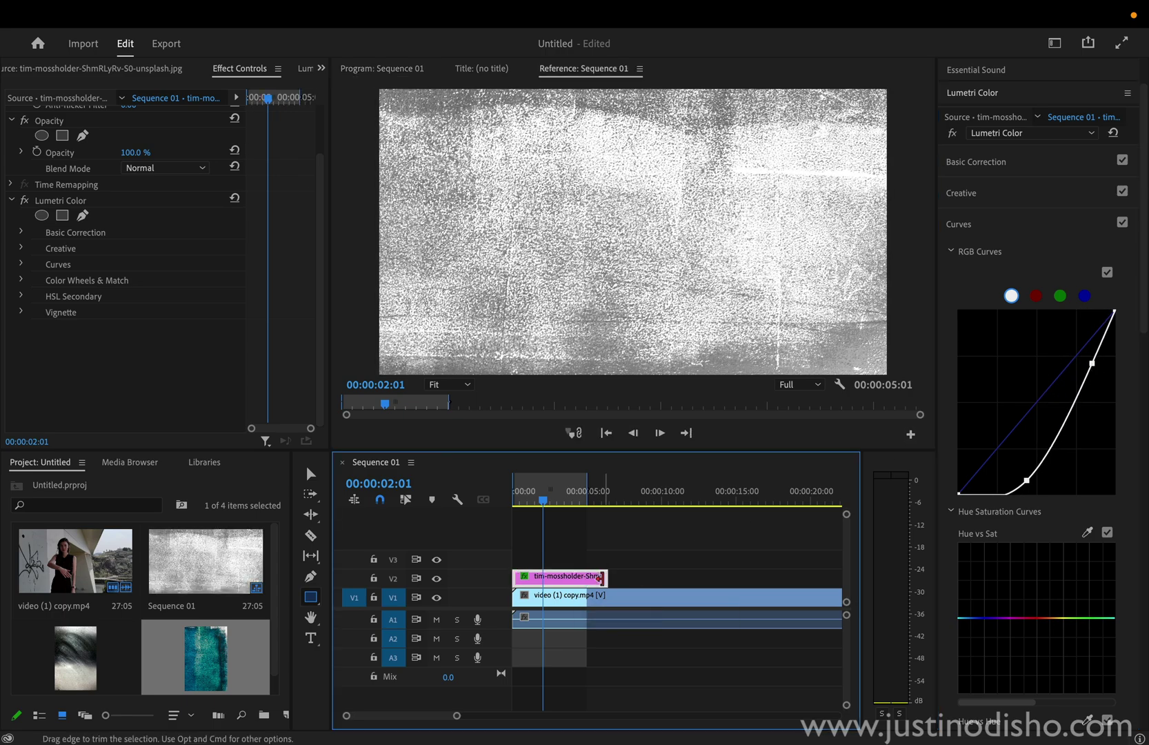
Set the texture's Blend Mode to Multiply and lower its Opacity to 81%
left_click(181, 169)
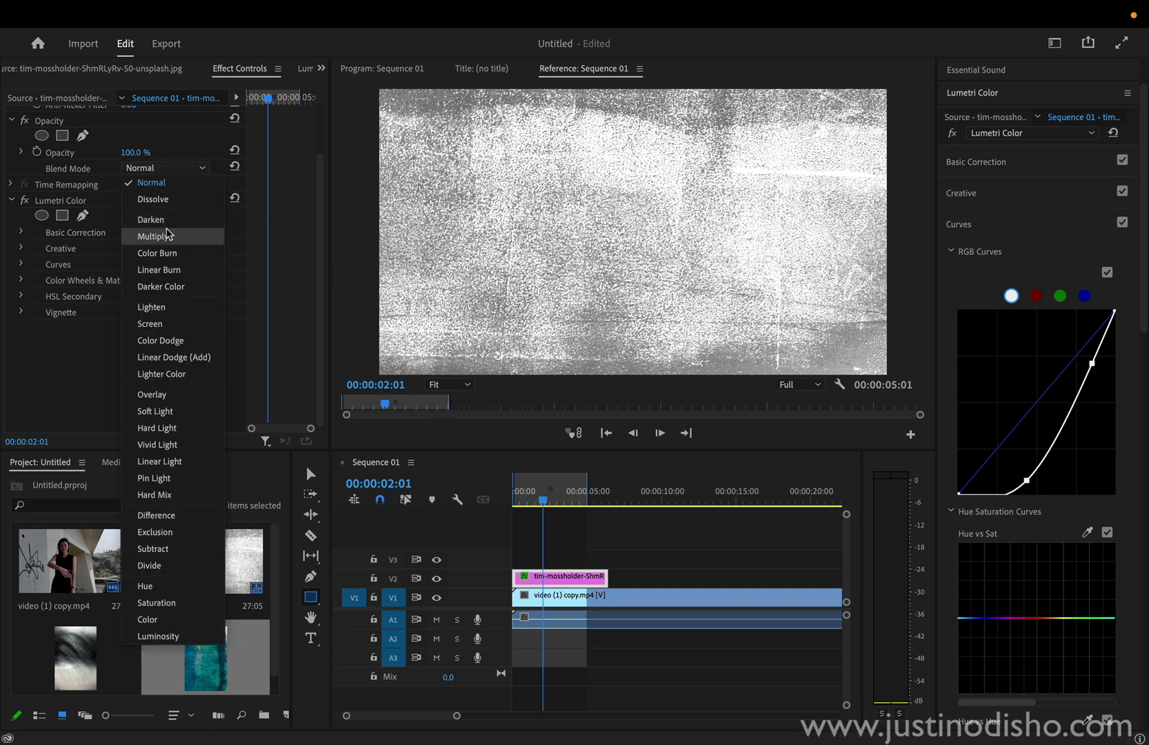
left_click(165, 236)
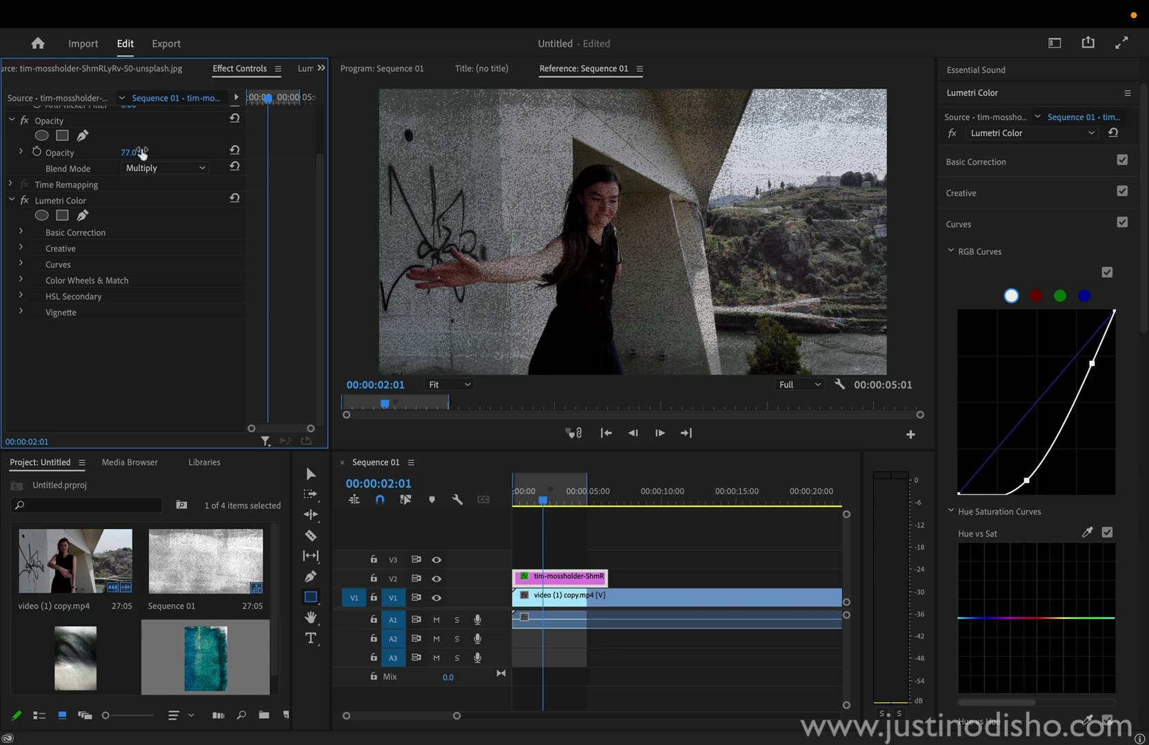
left_click_drag(141, 153, 139, 152)
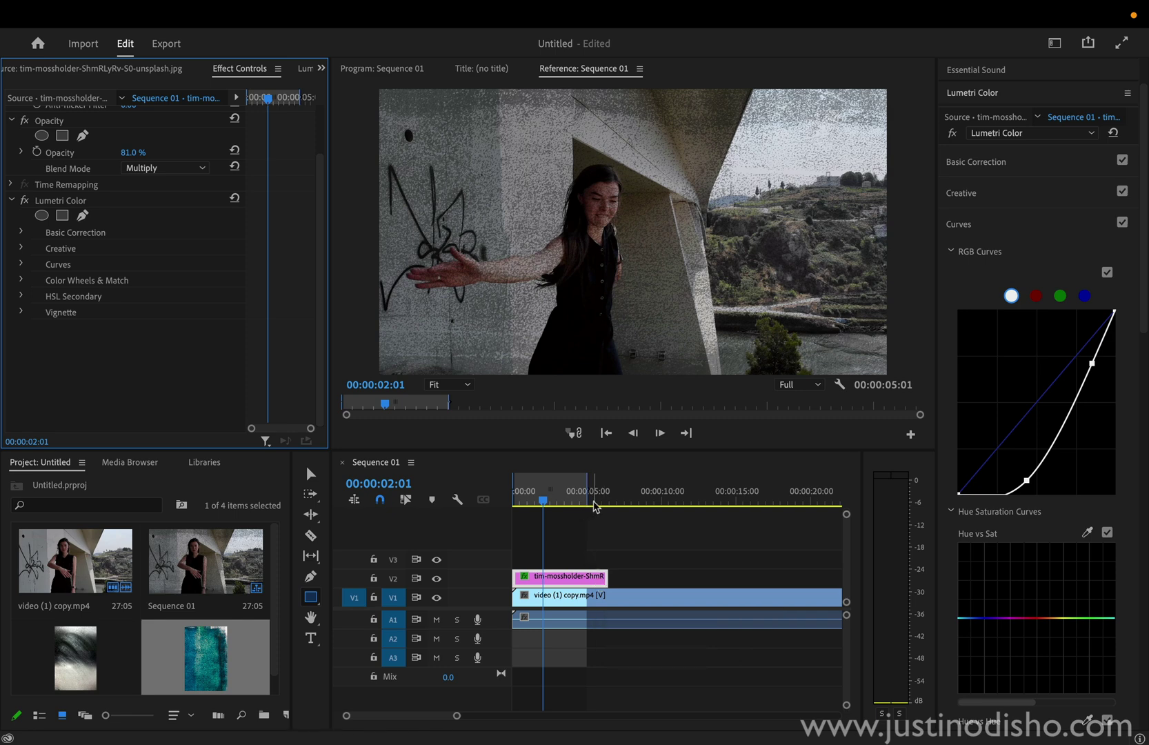
Extend the texture clip past the video's end, move it to V3, and preview playback
left_click(467, 716)
left_click_drag(466, 717, 548, 716)
left_click_drag(532, 576, 788, 579)
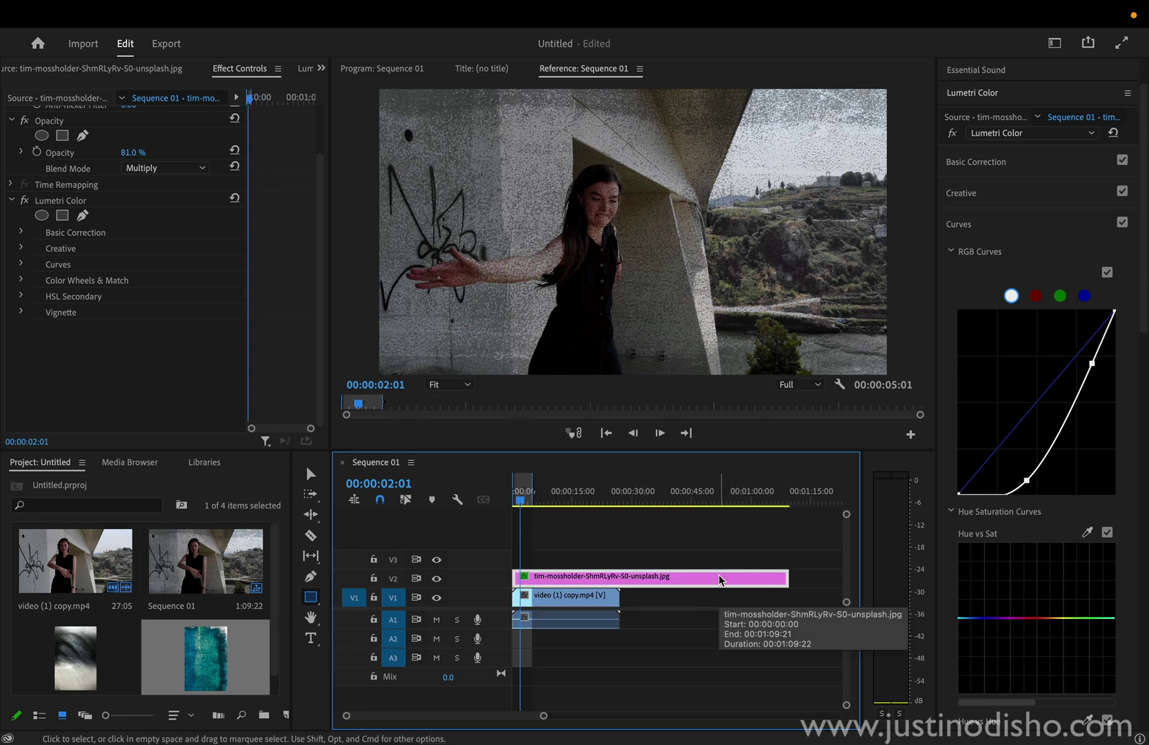
left_click_drag(692, 581, 691, 561)
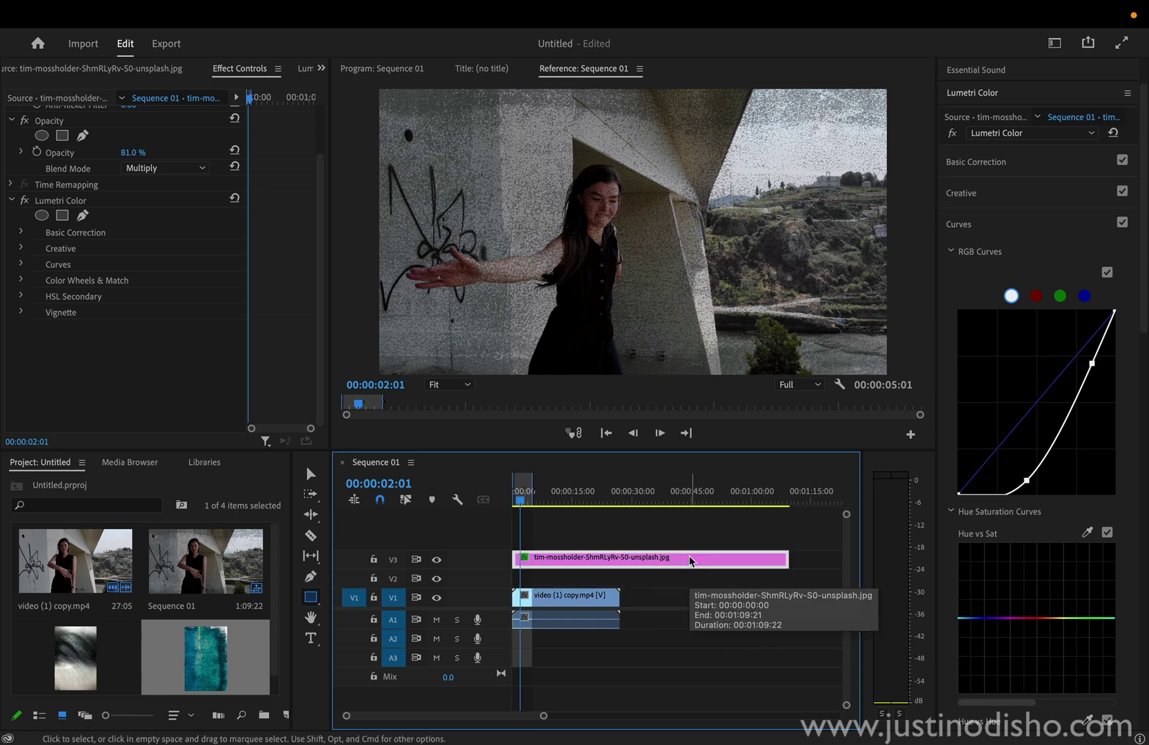
key("space")
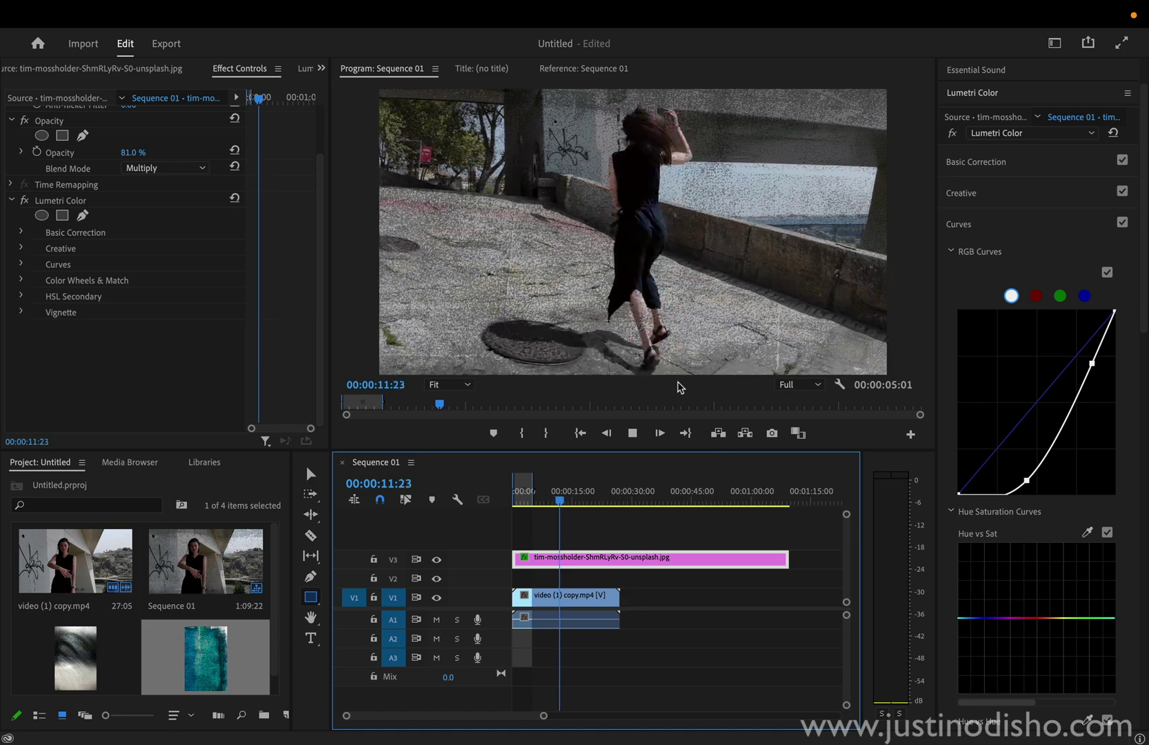
key("space")
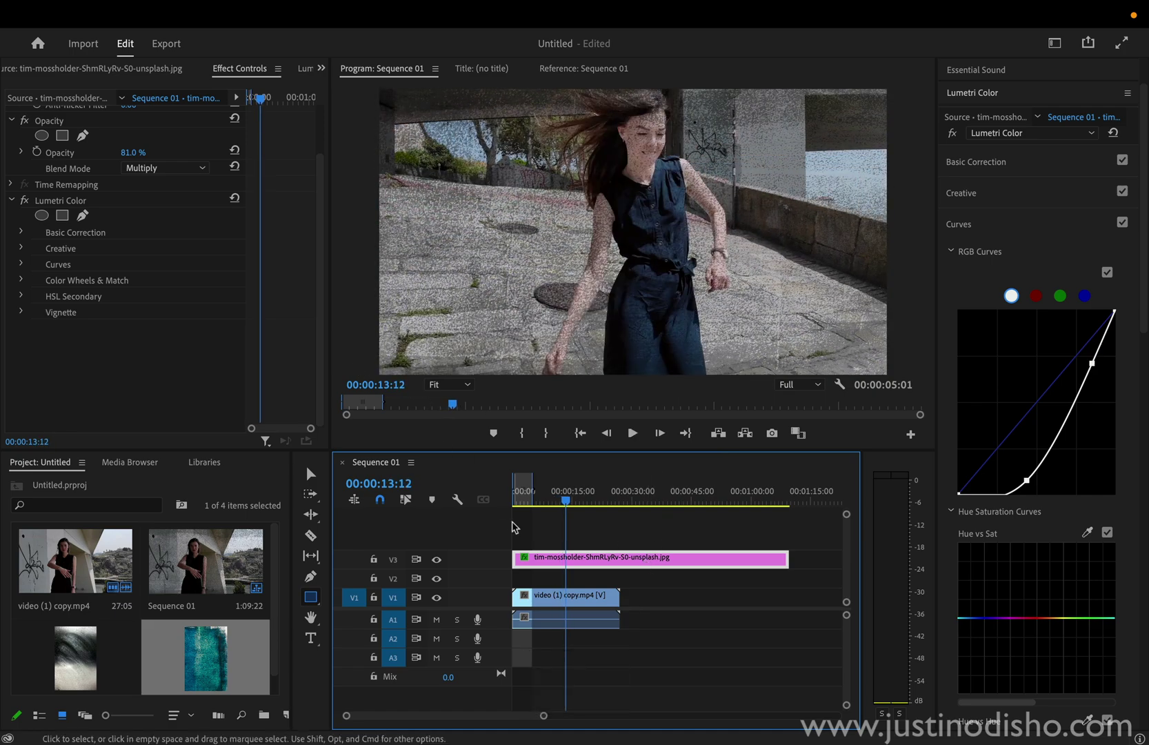
Add an ellipse mask to the Opacity effect of the V3 texture clip
left_click(660, 563)
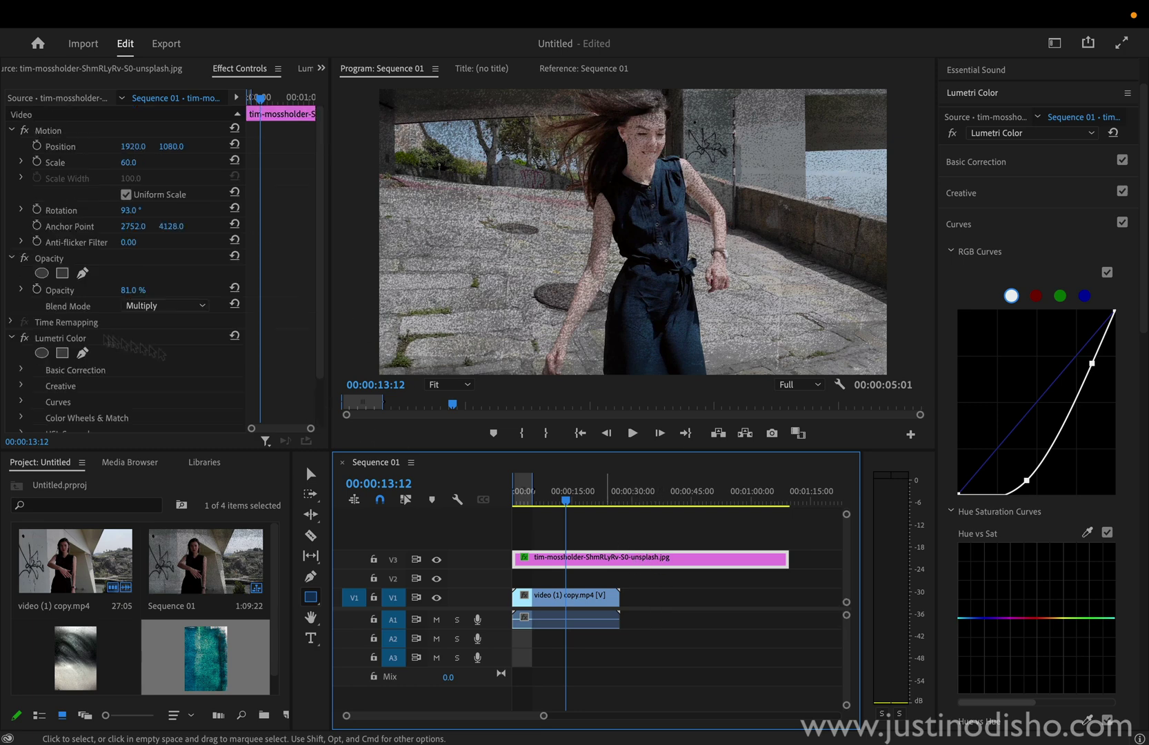
left_click(58, 256)
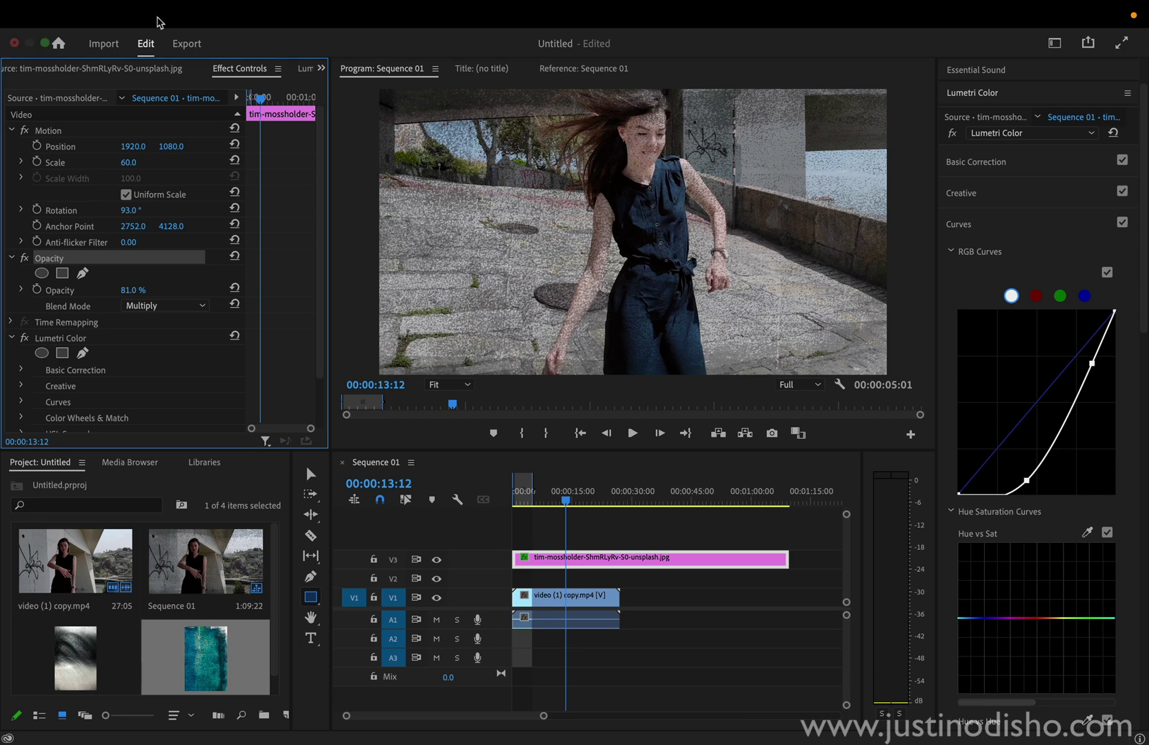
left_click(41, 274)
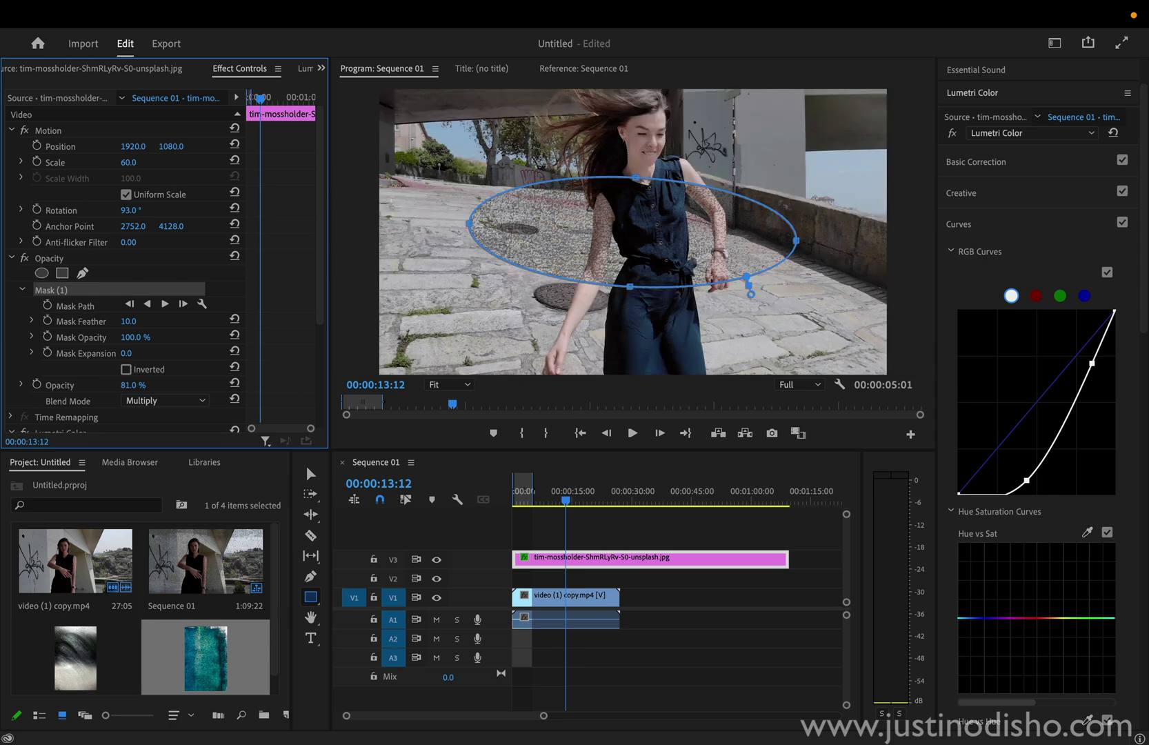
Enlarge the ellipse to frame the dancer from head to feet and invert it
left_click(635, 181)
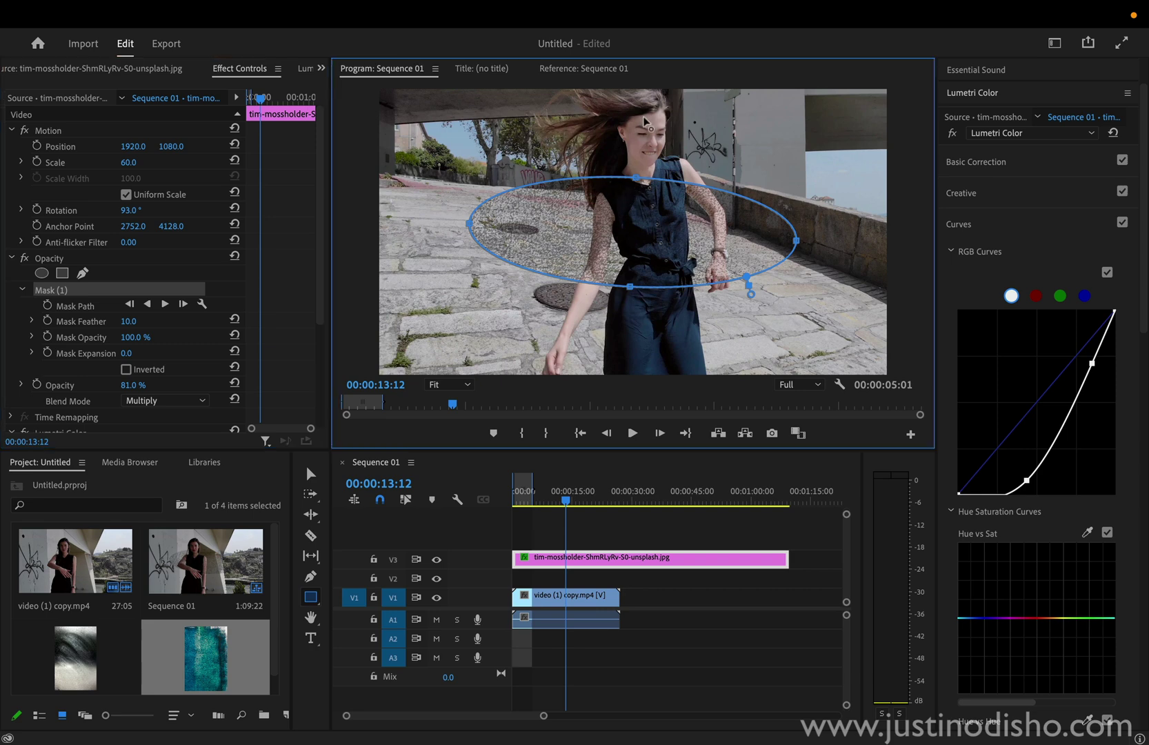
left_click_drag(645, 123, 638, 115)
left_click_drag(630, 288, 619, 357)
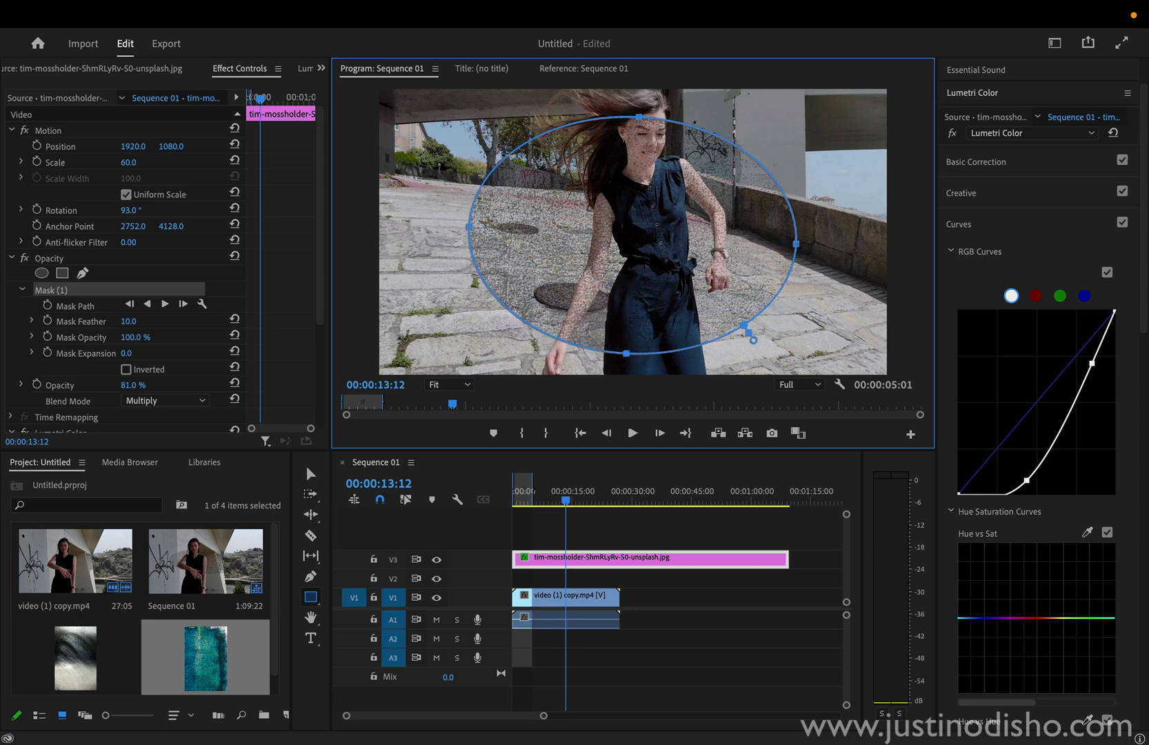
left_click(126, 370)
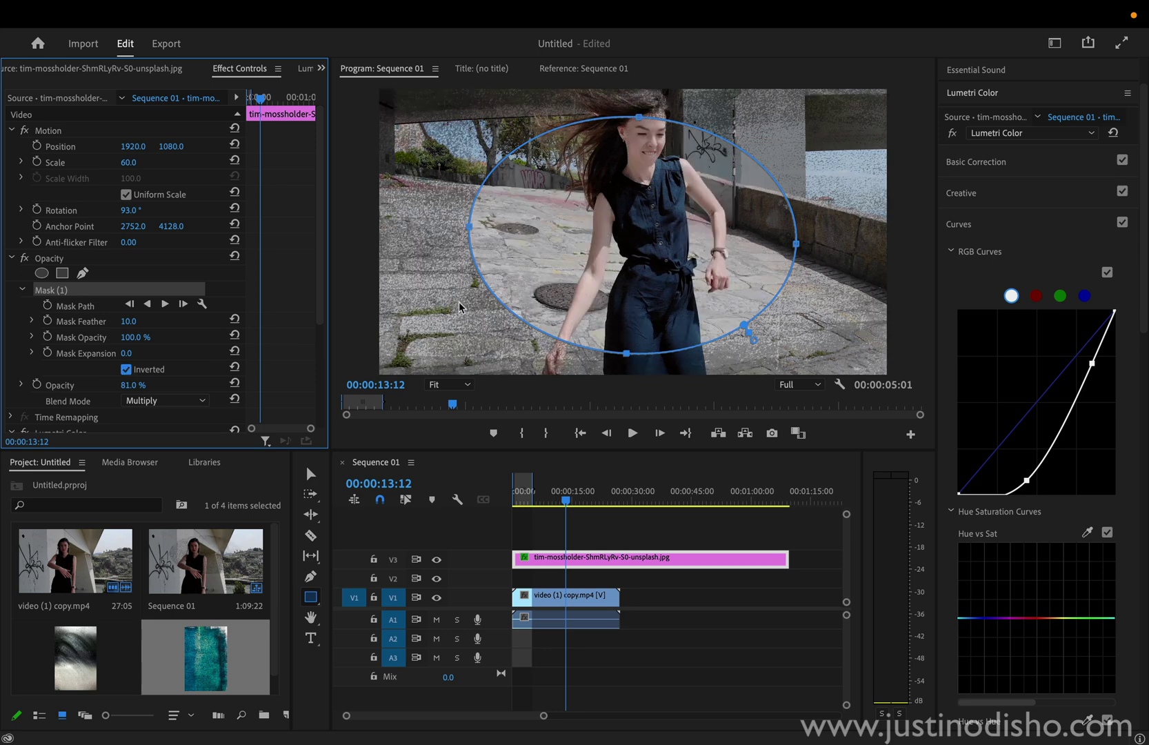
left_click(637, 109)
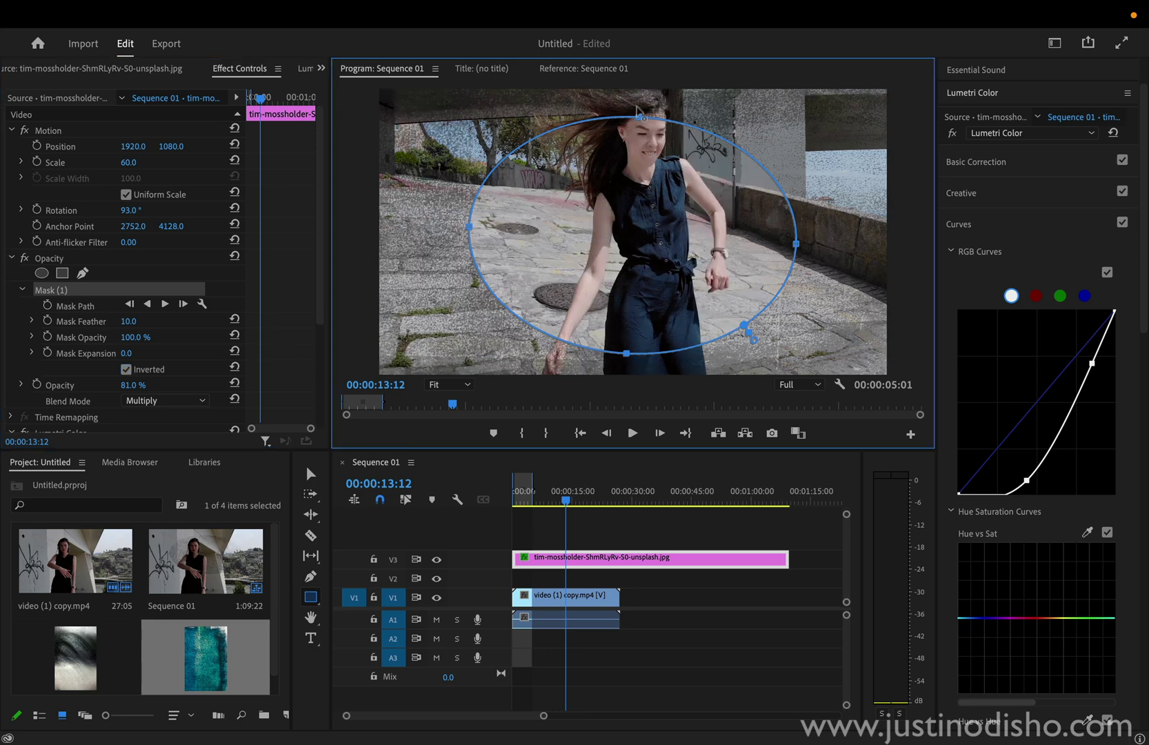
left_click_drag(639, 115, 640, 104)
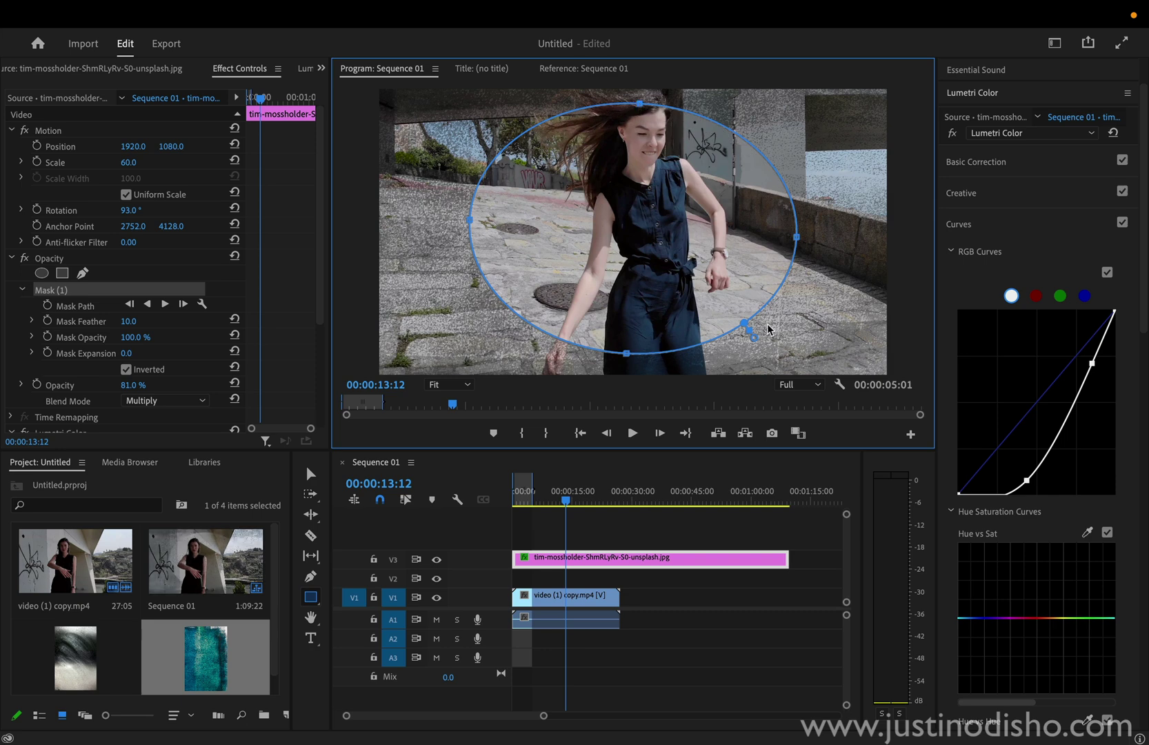
Set Mask (1) Feather to 1694 and Mask Expansion to 706 in Effect Controls
left_click(128, 324)
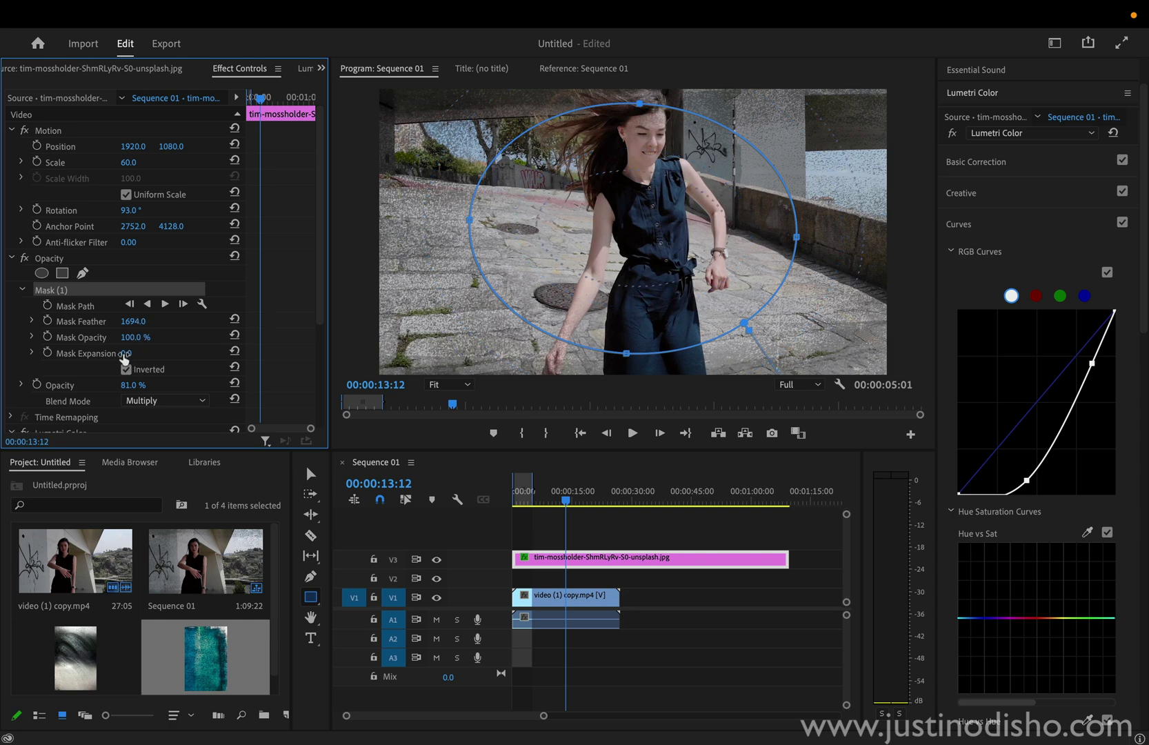
left_click_drag(131, 353, 154, 353)
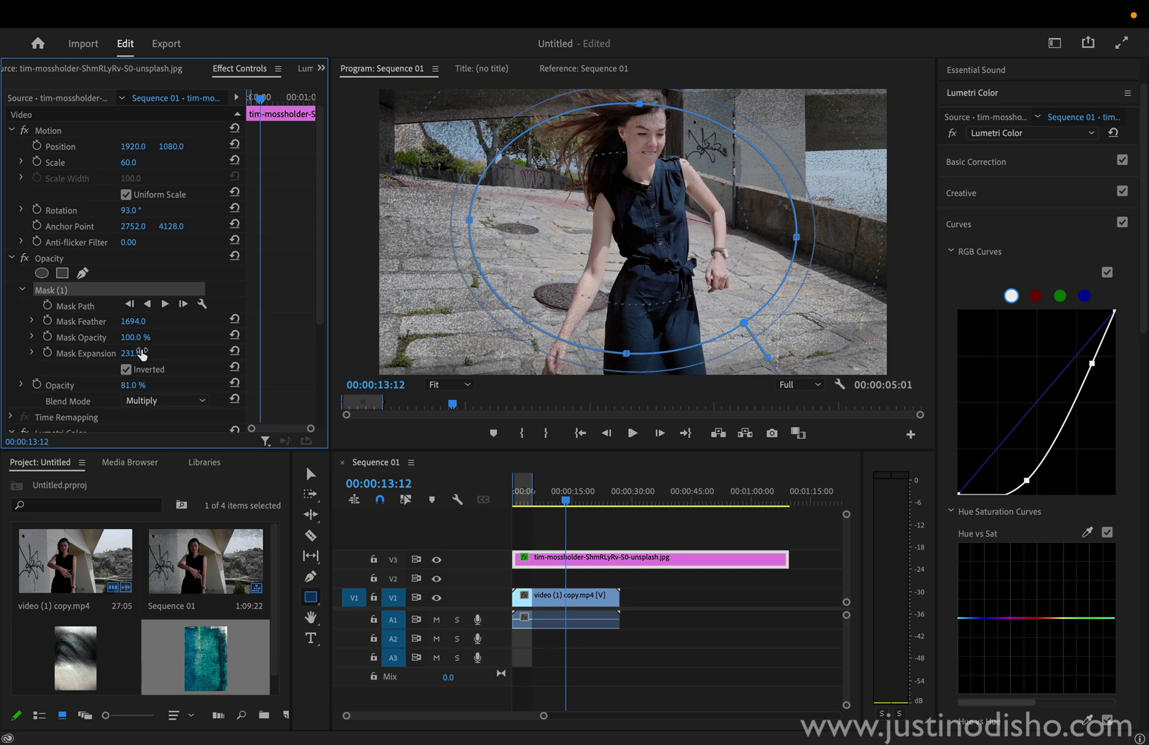
left_click_drag(138, 357, 207, 357)
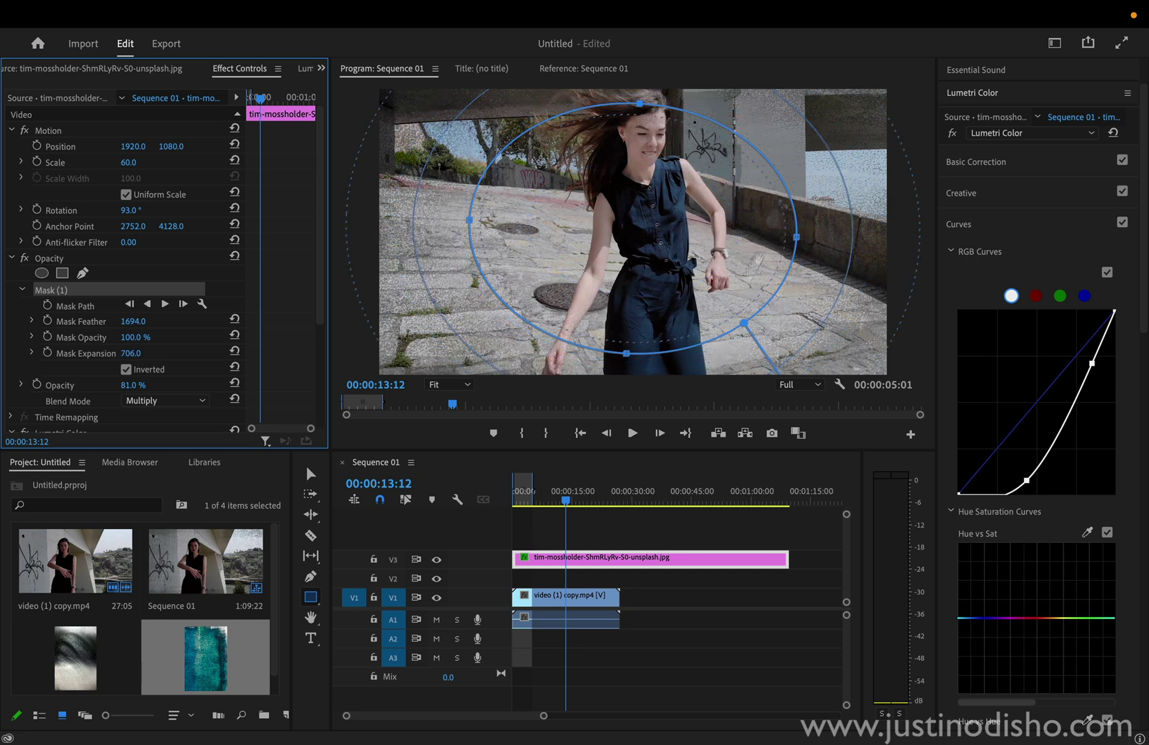
left_click(581, 533)
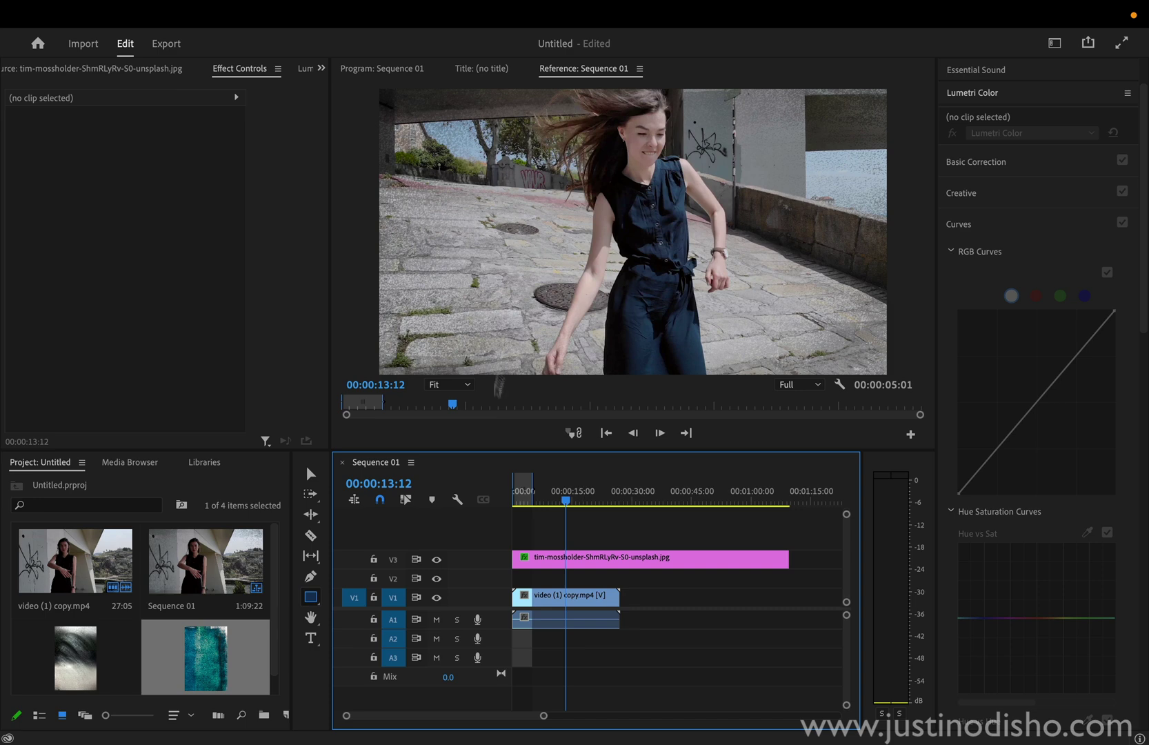
left_click(520, 485)
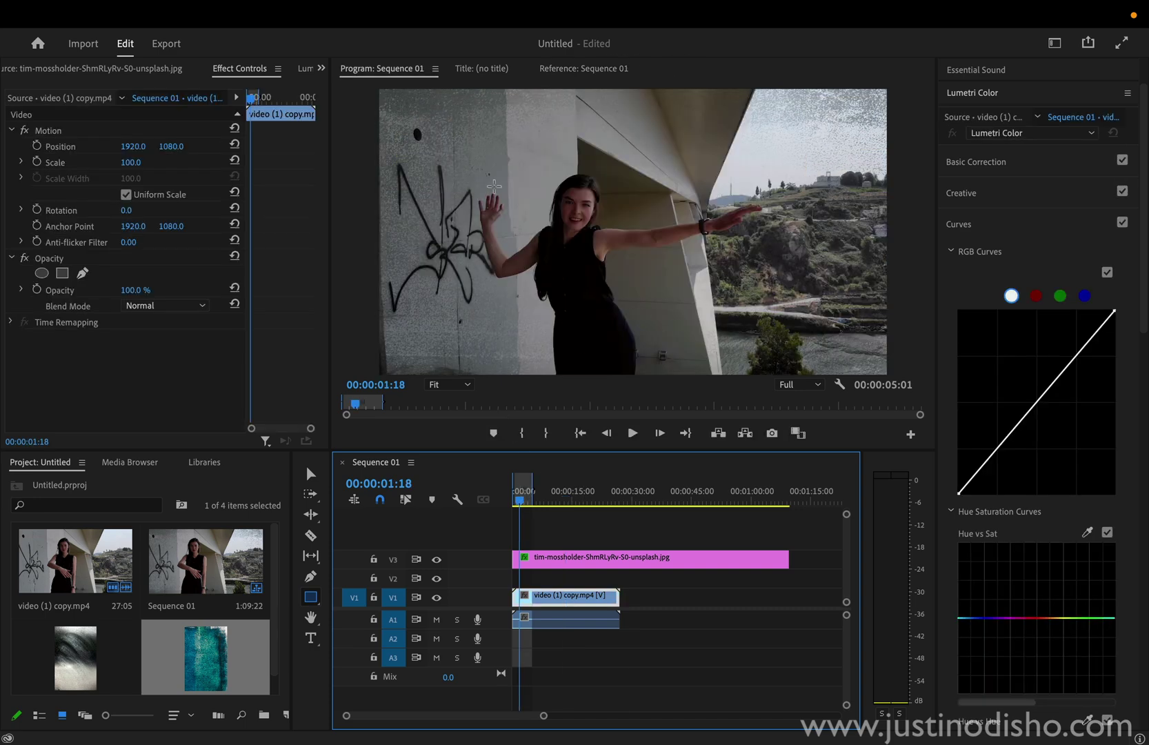
key("space")
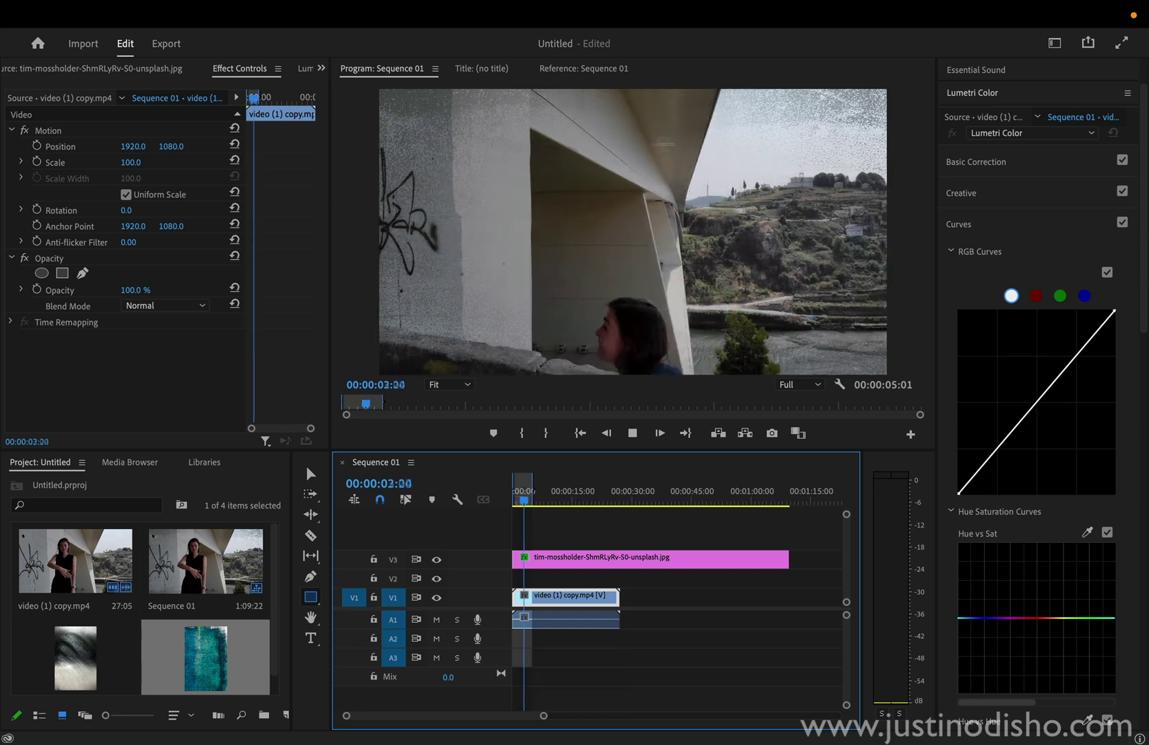